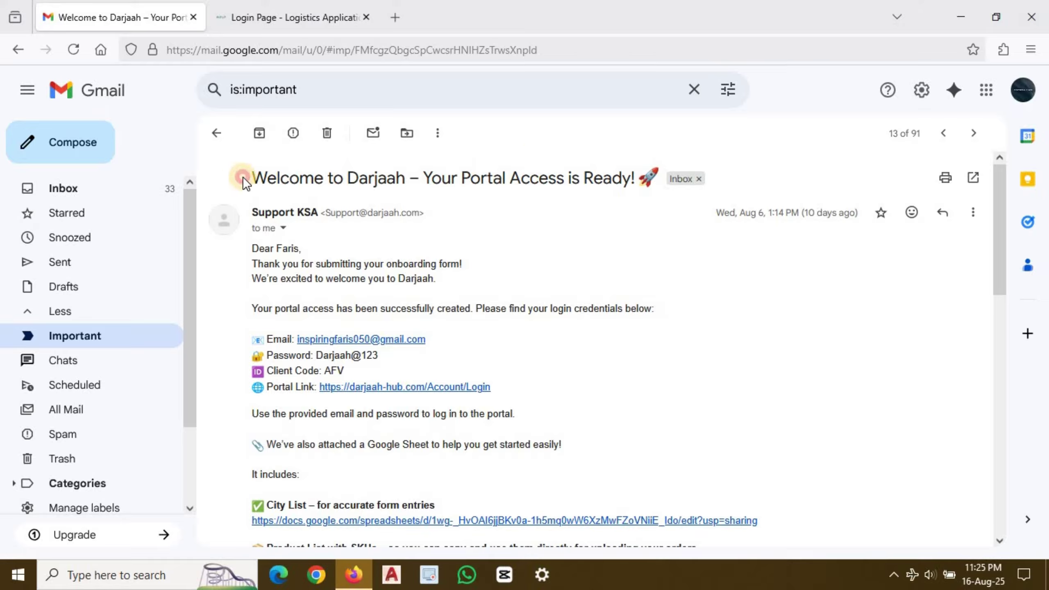
Read through the Darjaah welcome email for the portal login details, resource links and tutorials.
{"action": "left_click_drag", "start_coordinate": [242, 177], "coordinate": [397, 166]}
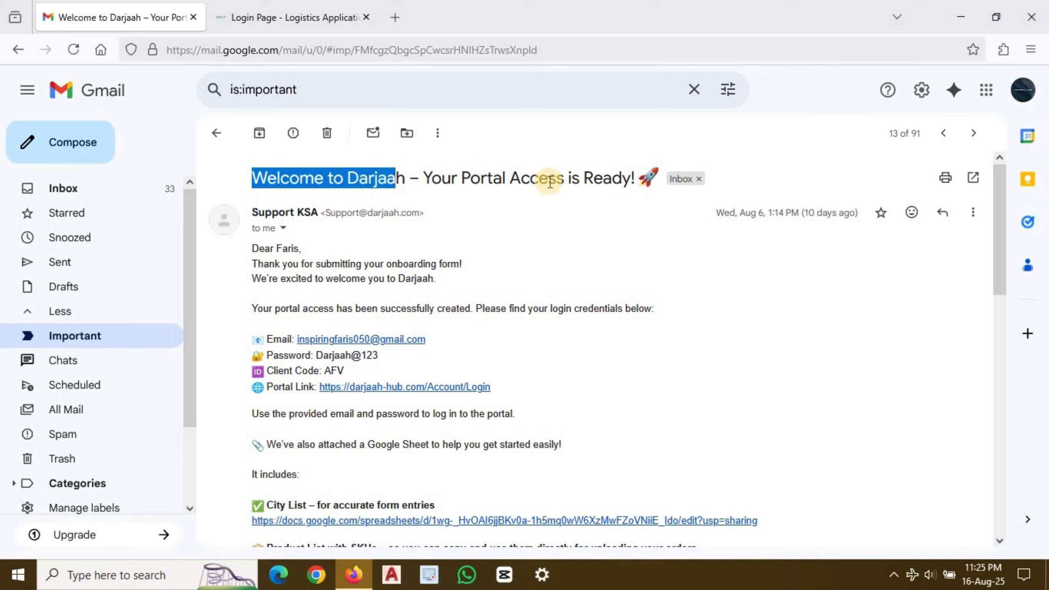
{"action": "triple_click", "coordinate": [276, 249]}
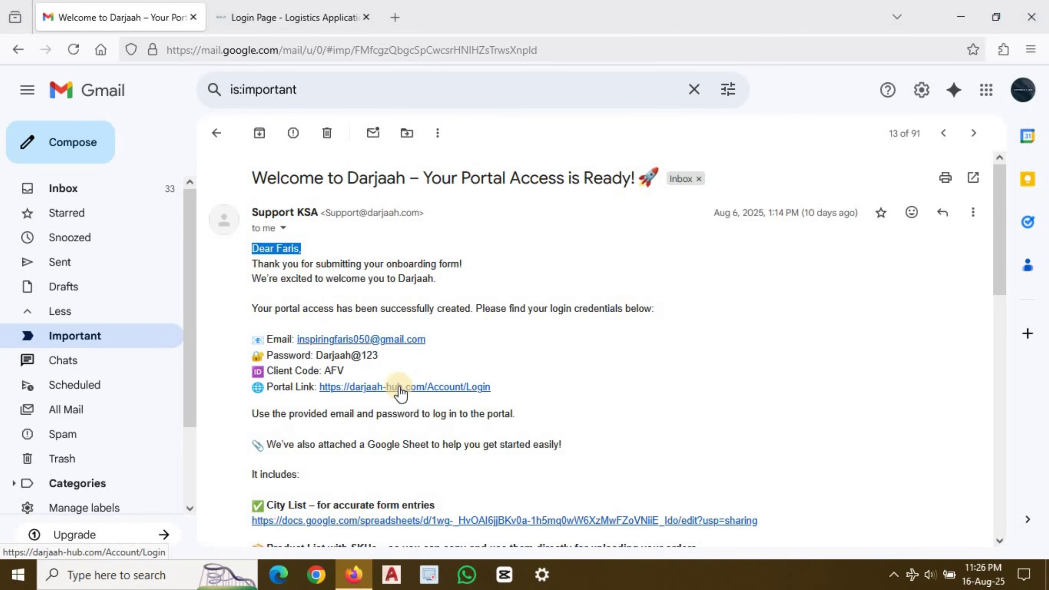
{"action": "scroll", "coordinate": [399, 328], "scroll_direction": "down", "scroll_amount": 5}
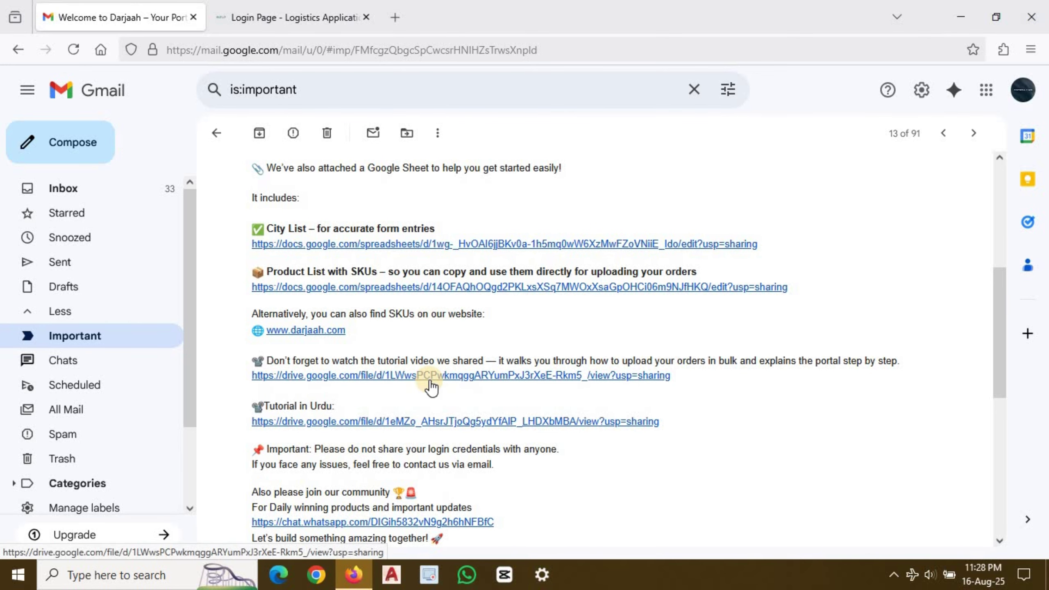
{"action": "scroll", "coordinate": [430, 384], "scroll_direction": "down", "scroll_amount": 2}
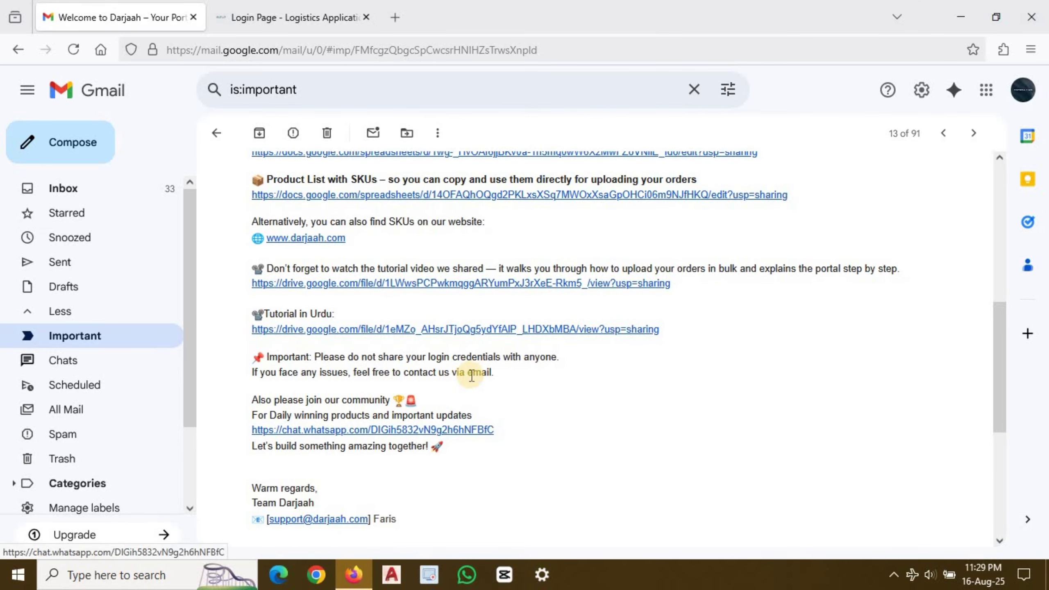
{"action": "scroll", "coordinate": [470, 374], "scroll_direction": "up", "scroll_amount": 7}
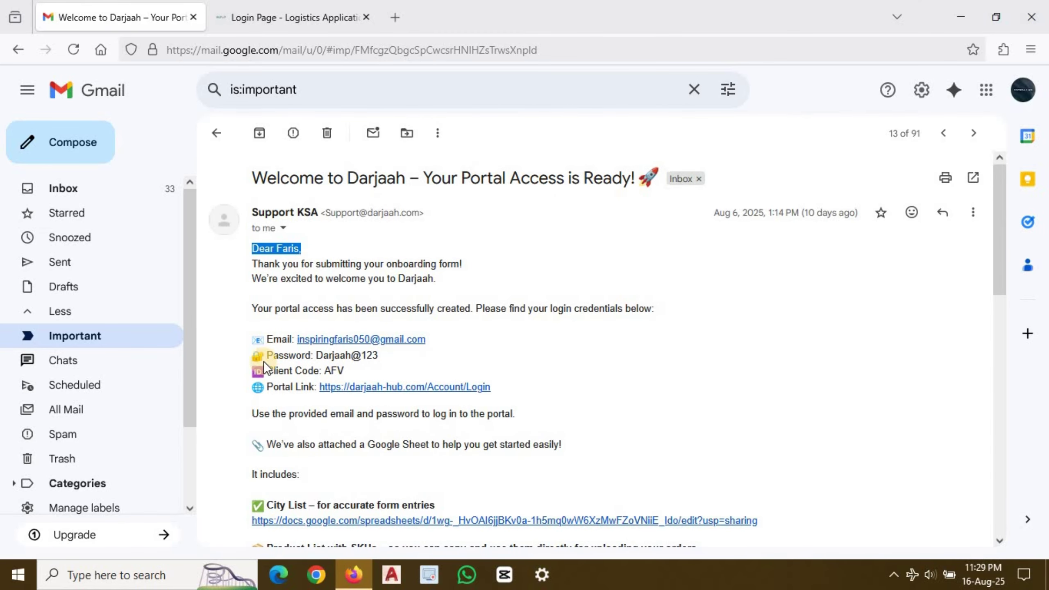
Sign in to the Darjaah portal with the prefilled credentials and check the account's password-change and logout options.
{"action": "key", "text": "ctrl+Tab"}
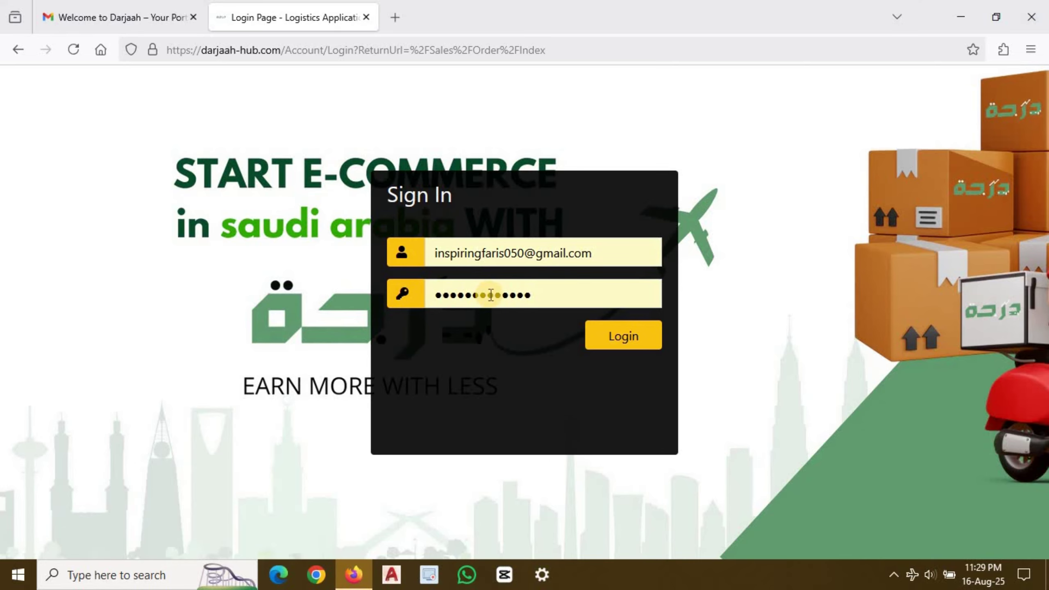
{"action": "left_click", "coordinate": [634, 348]}
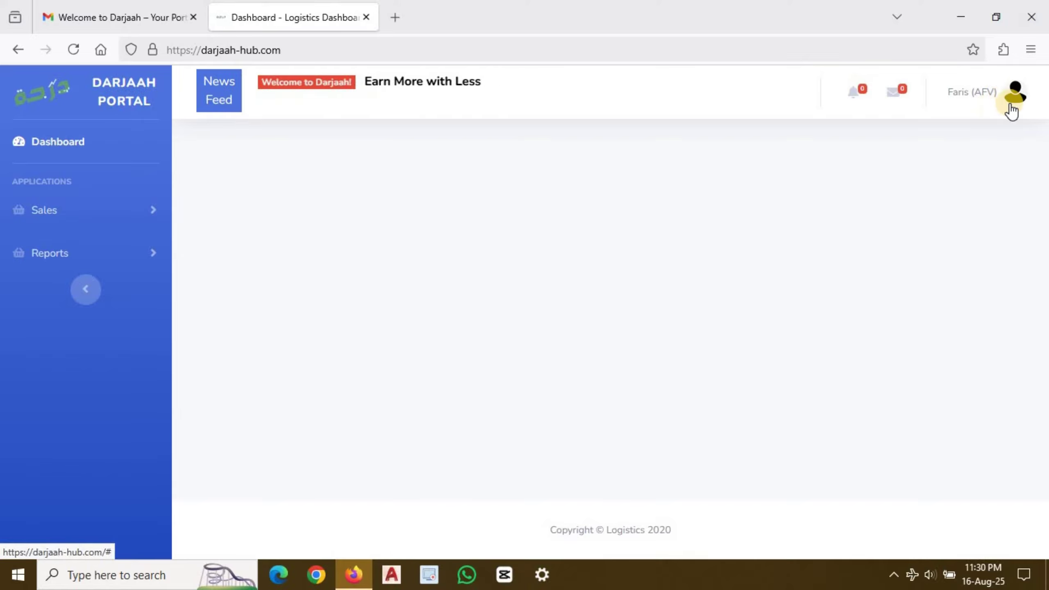
{"action": "left_click", "coordinate": [1016, 92]}
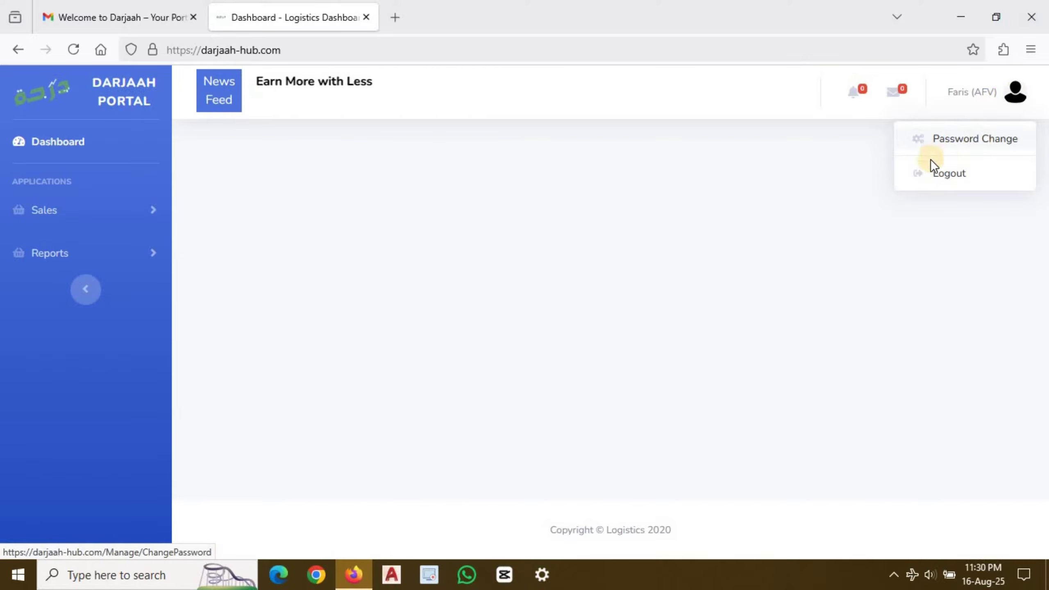
{"action": "left_click", "coordinate": [1017, 101]}
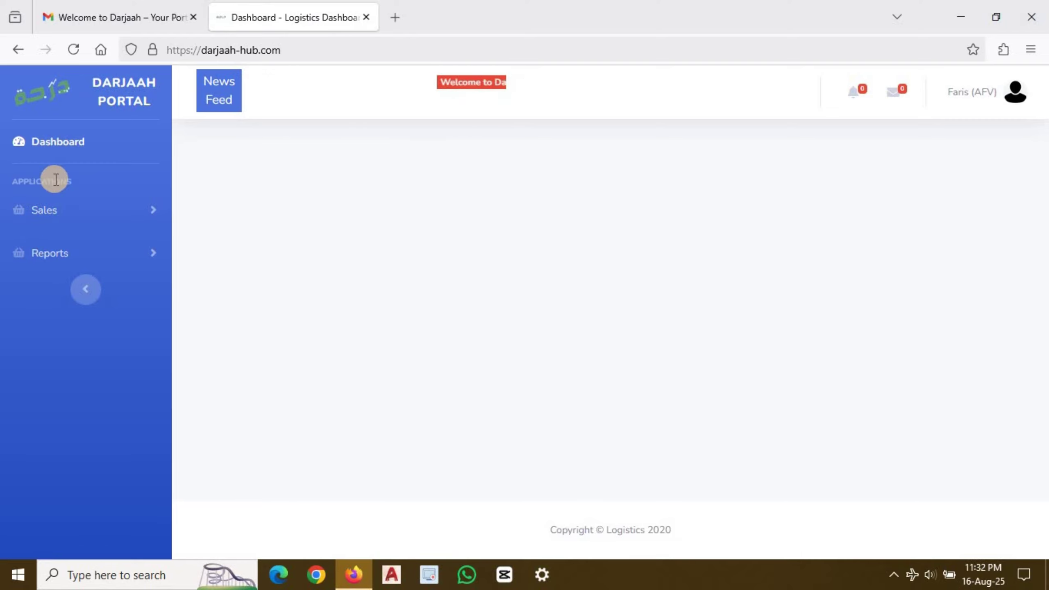
Download the Excel sample for bulk order upload from the portal's sales Order Management and open the BulkOrderUpload file in Excel.
{"action": "left_click", "coordinate": [53, 210]}
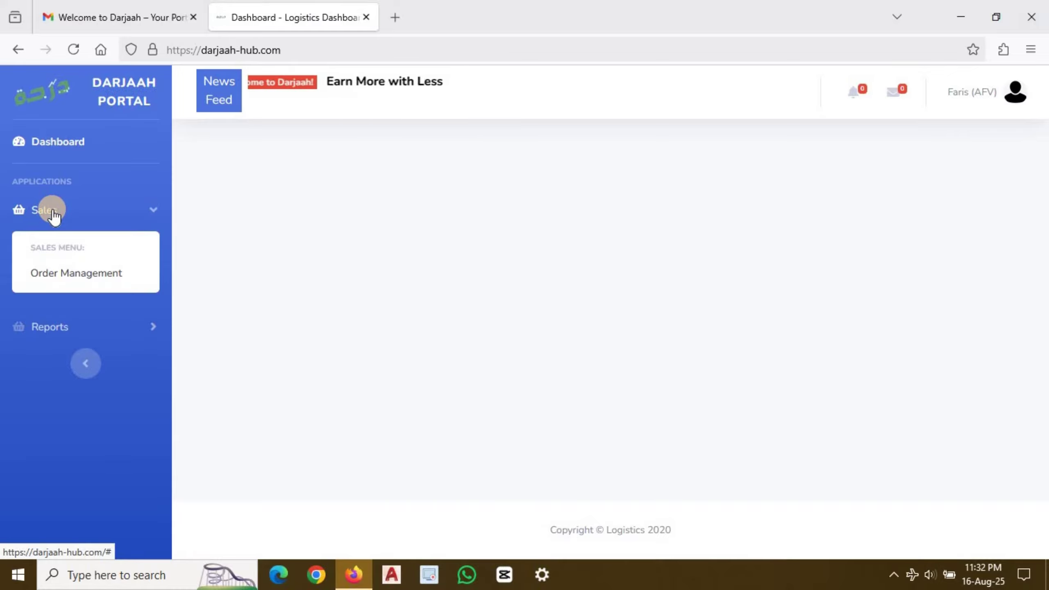
{"action": "left_click", "coordinate": [73, 277]}
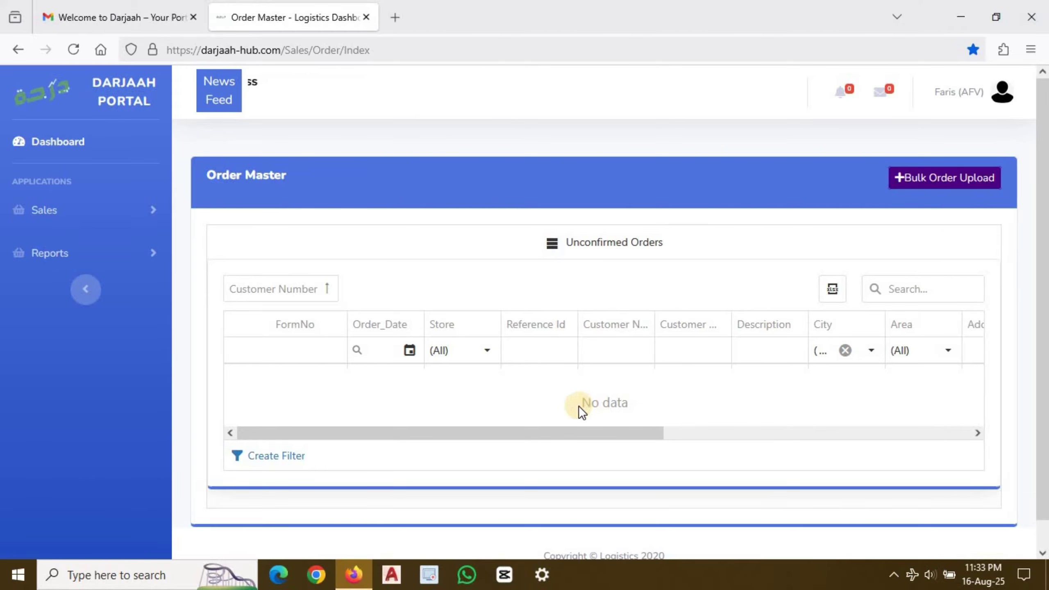
{"action": "left_click", "coordinate": [923, 180]}
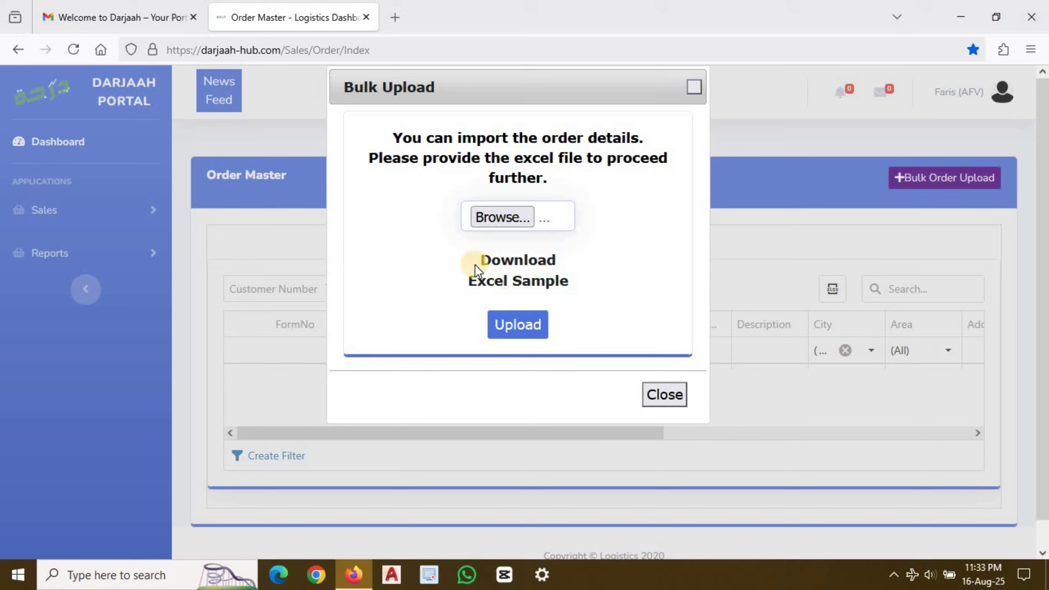
{"action": "left_click", "coordinate": [500, 284]}
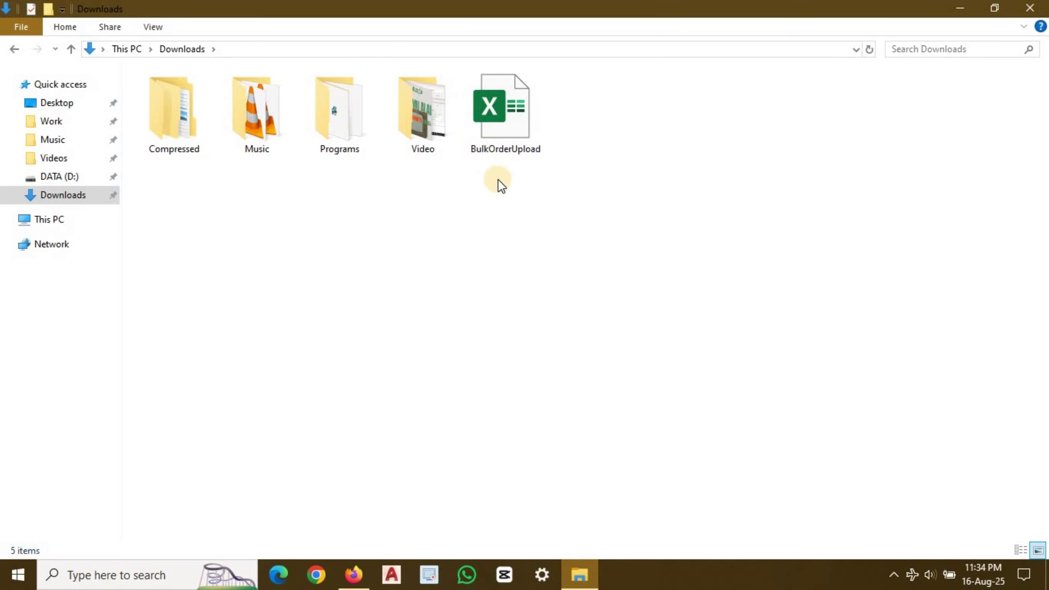
{"action": "double_click", "coordinate": [508, 127]}
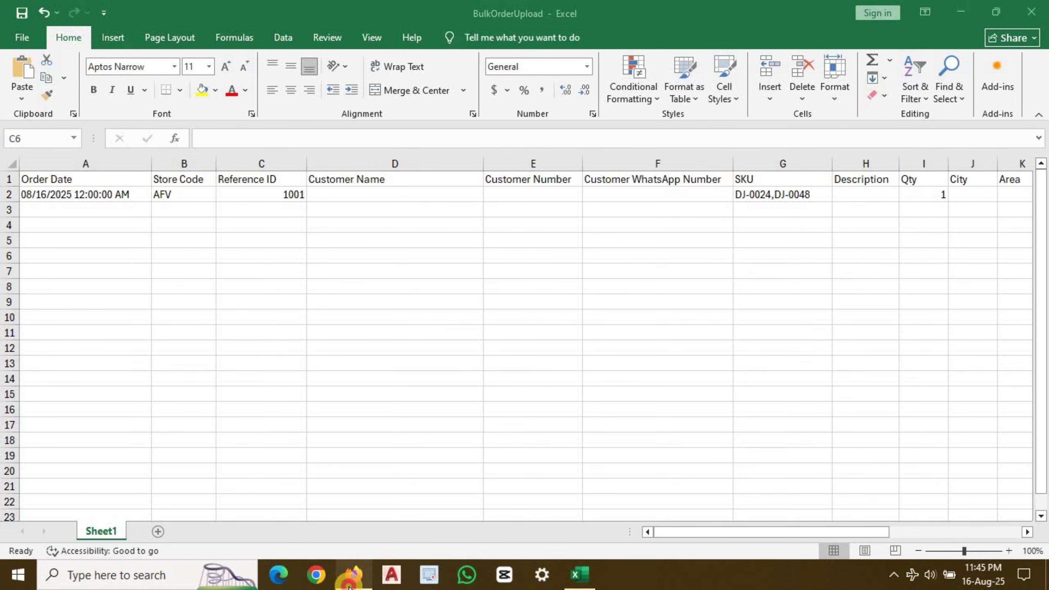
Look over the portal's Bulk Upload dialog in the browser and return to the BulkOrderUpload workbook in Excel.
{"action": "left_click", "coordinate": [352, 574]}
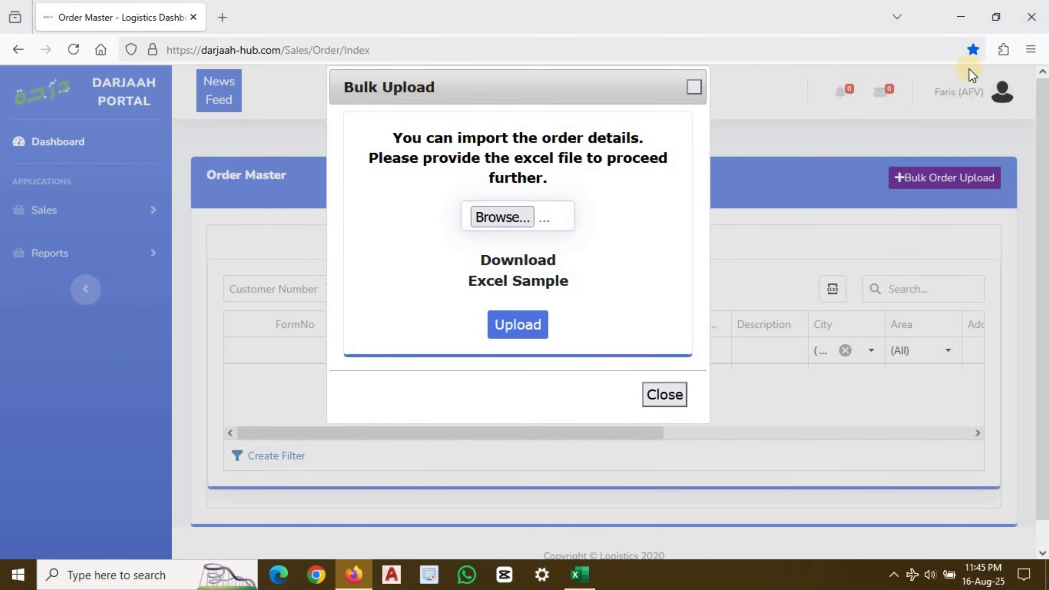
{"action": "left_click", "coordinate": [967, 25]}
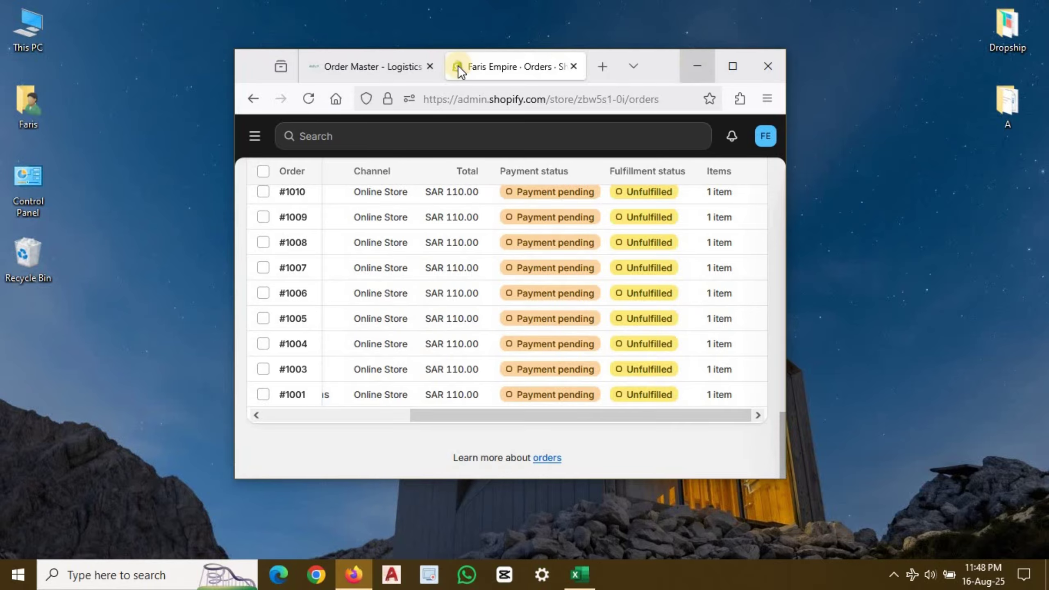
{"action": "left_click", "coordinate": [402, 66]}
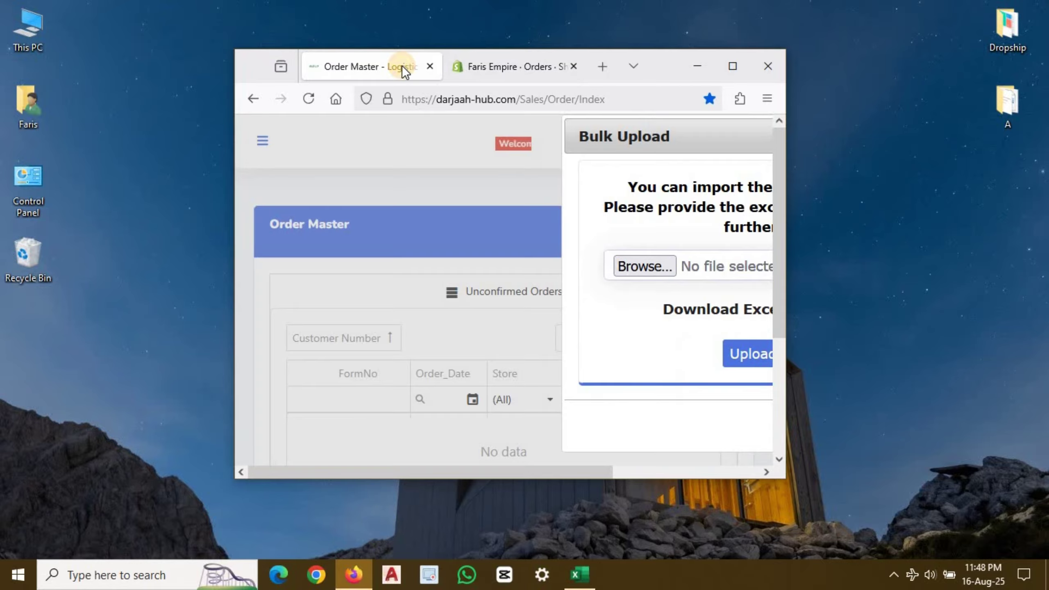
{"action": "left_click", "coordinate": [743, 61]}
{"action": "key", "text": "alt+Tab"}
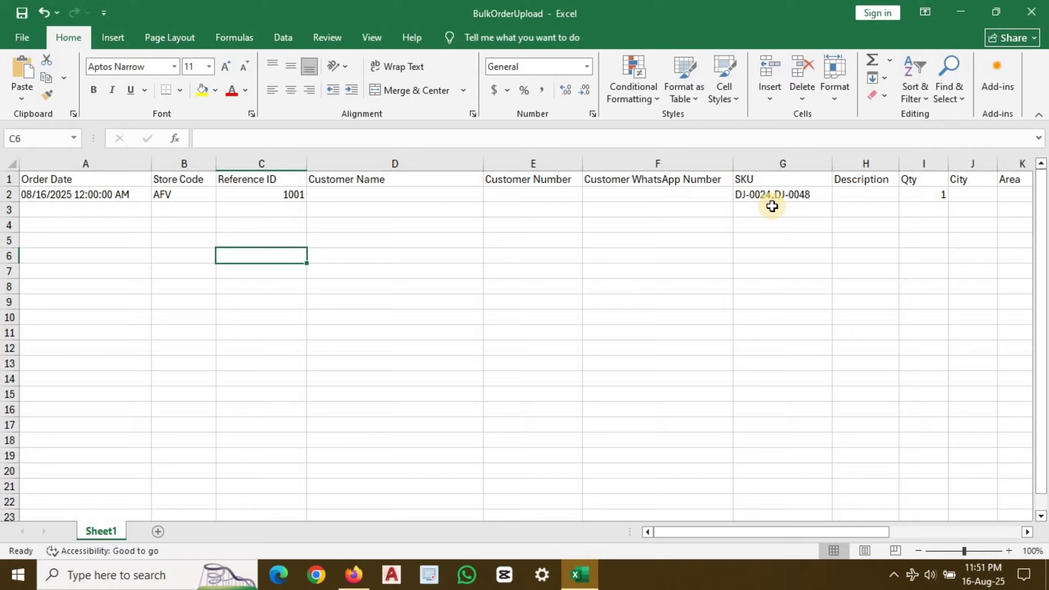
Switch to the Darjaah store in the browser, search for "watch" and open the Black Aura Watch product page.
{"action": "left_click", "coordinate": [353, 575]}
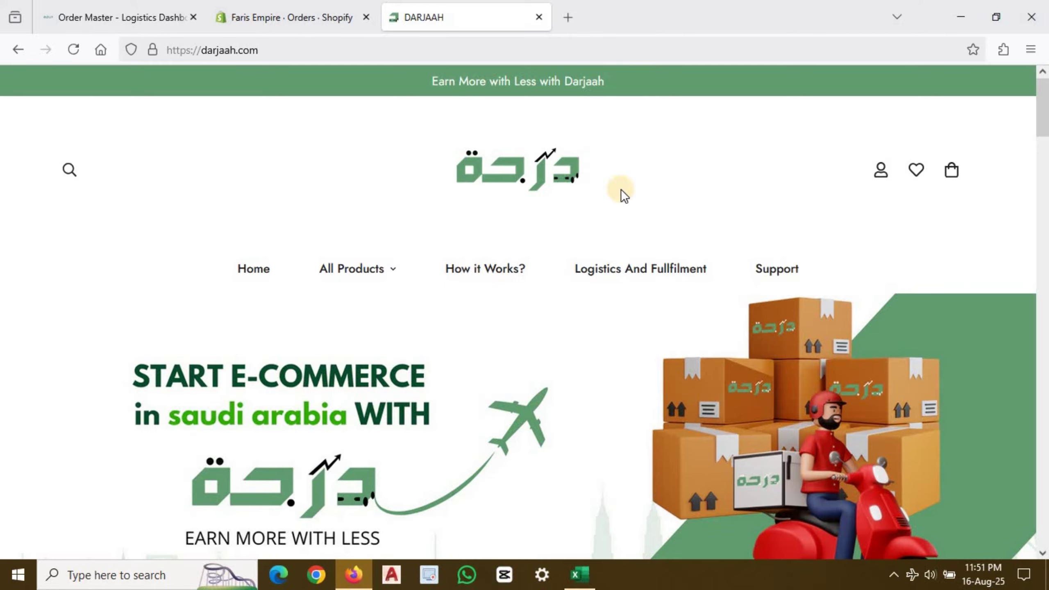
{"action": "left_click", "coordinate": [66, 169]}
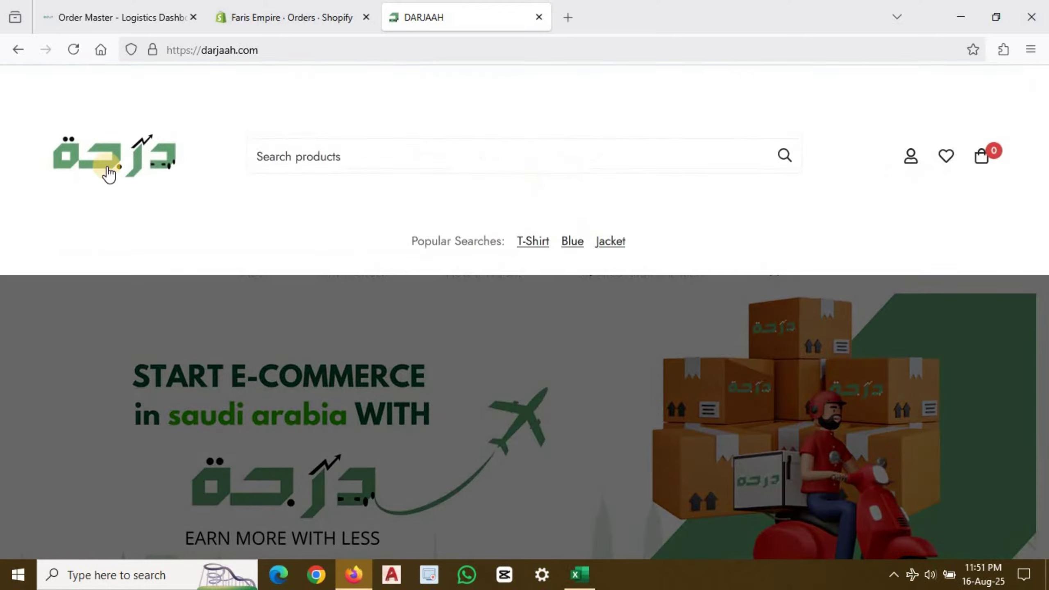
{"action": "left_click", "coordinate": [334, 155]}
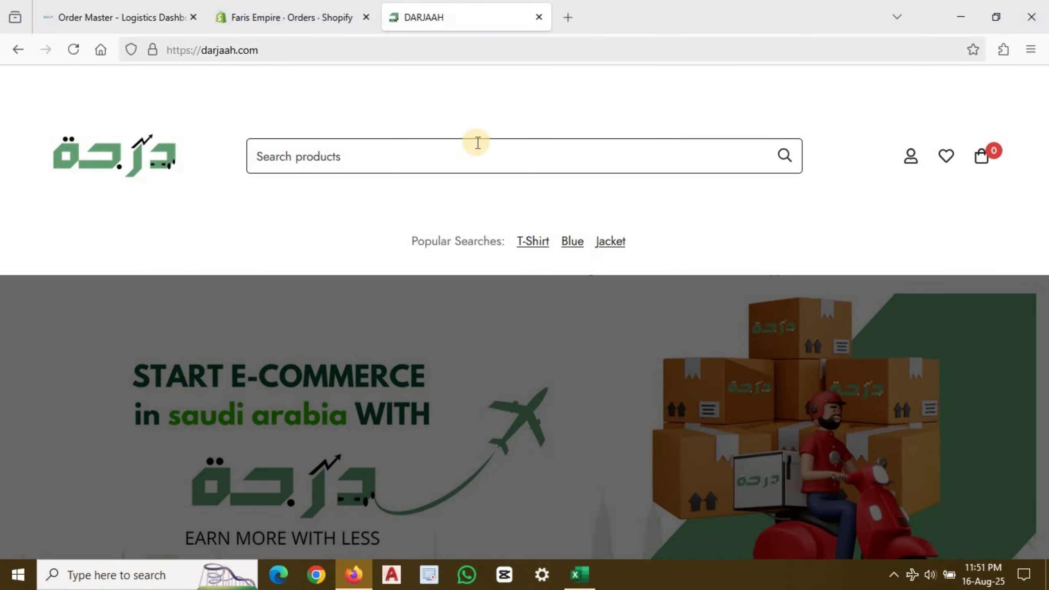
{"action": "type", "text": "watch"}
{"action": "key", "text": "Return"}
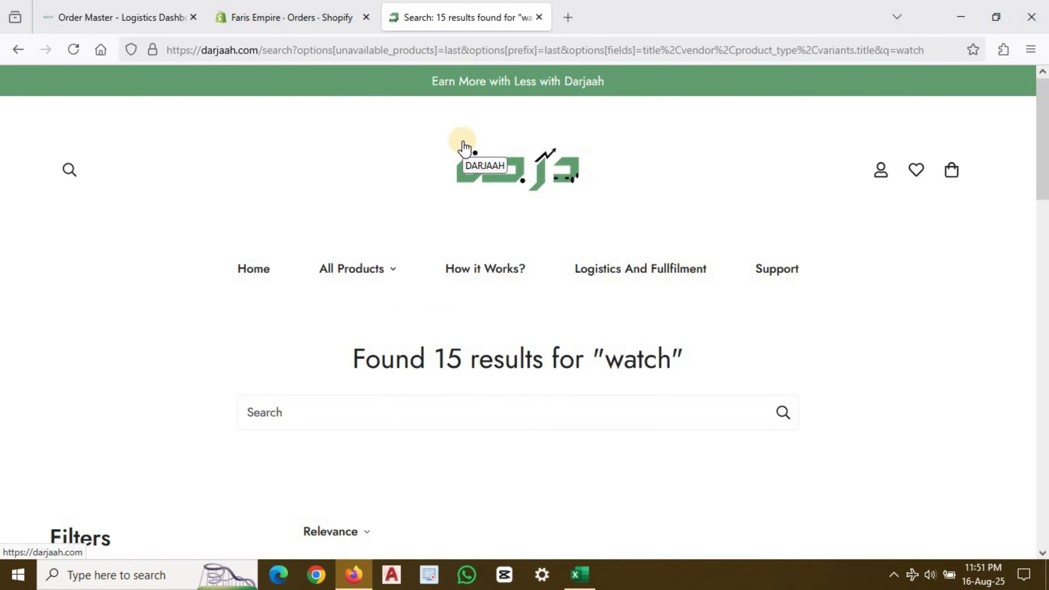
{"action": "scroll", "coordinate": [467, 165], "scroll_direction": "down", "scroll_amount": 5}
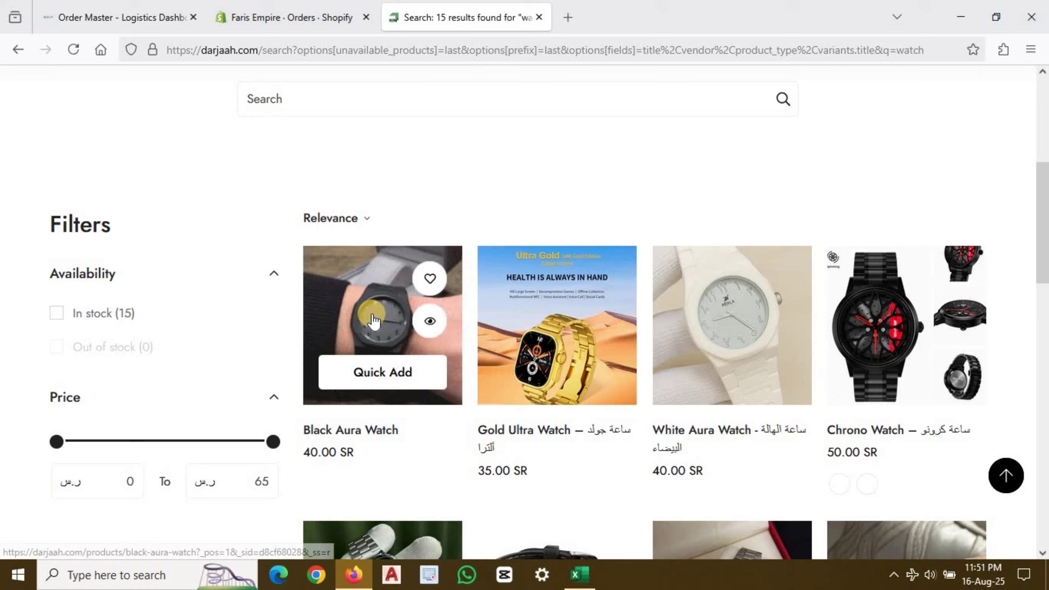
{"action": "left_click", "coordinate": [374, 321]}
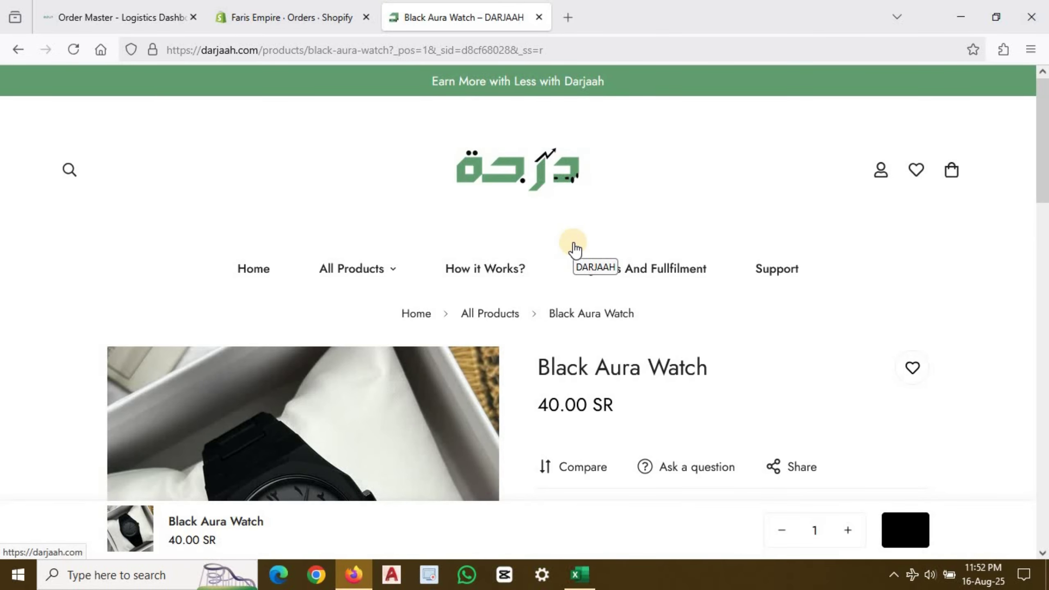
Copy the Black Aura Watch's SKU from its product page and return to the BulkOrderUpload workbook in Excel.
{"action": "scroll", "coordinate": [574, 248], "scroll_direction": "down", "scroll_amount": 3}
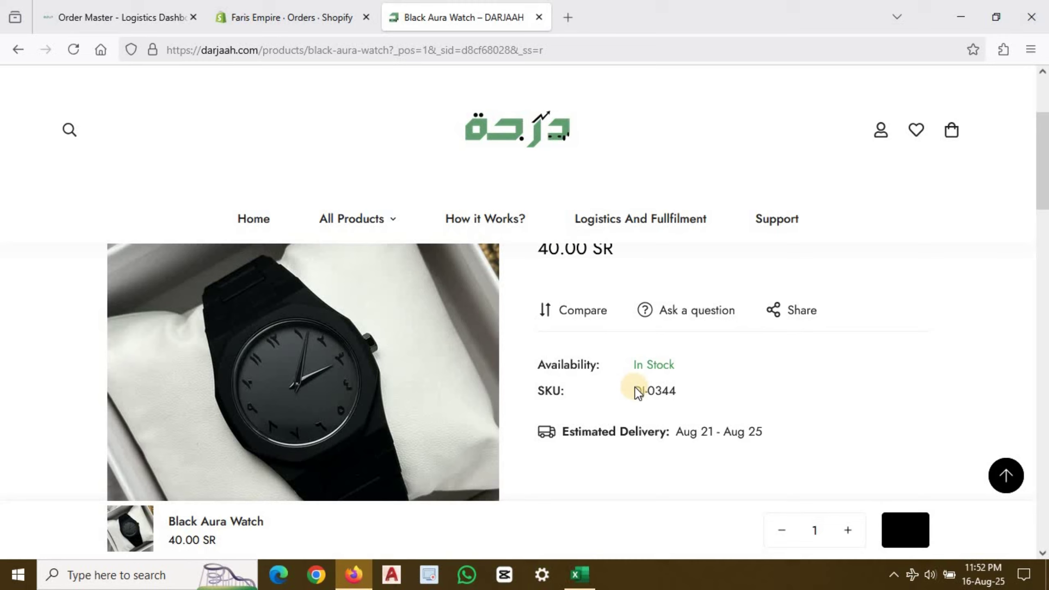
{"action": "left_click_drag", "start_coordinate": [702, 391], "coordinate": [633, 389]}
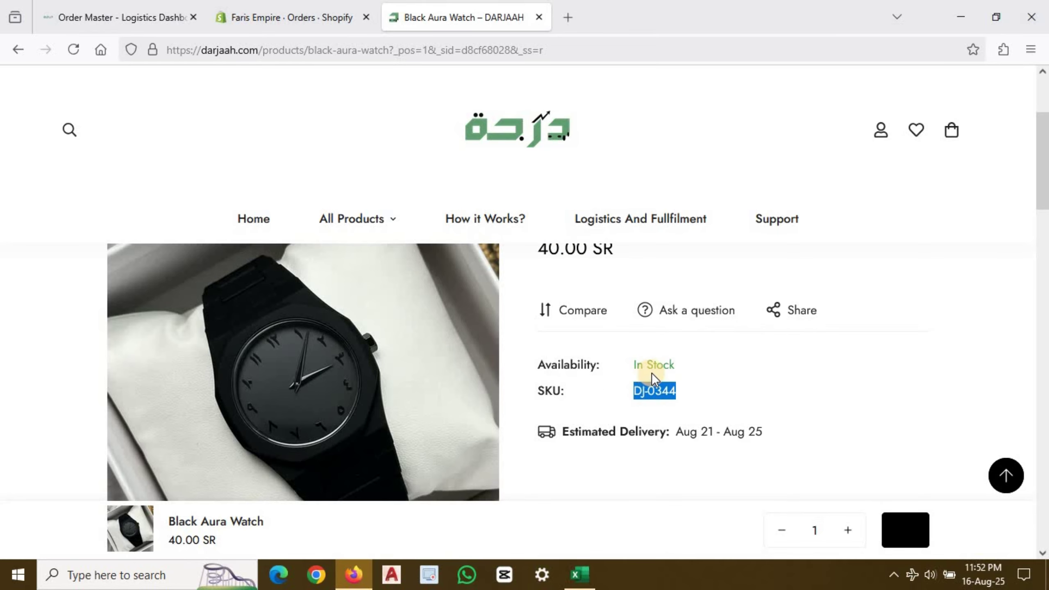
{"action": "left_click", "coordinate": [961, 15]}
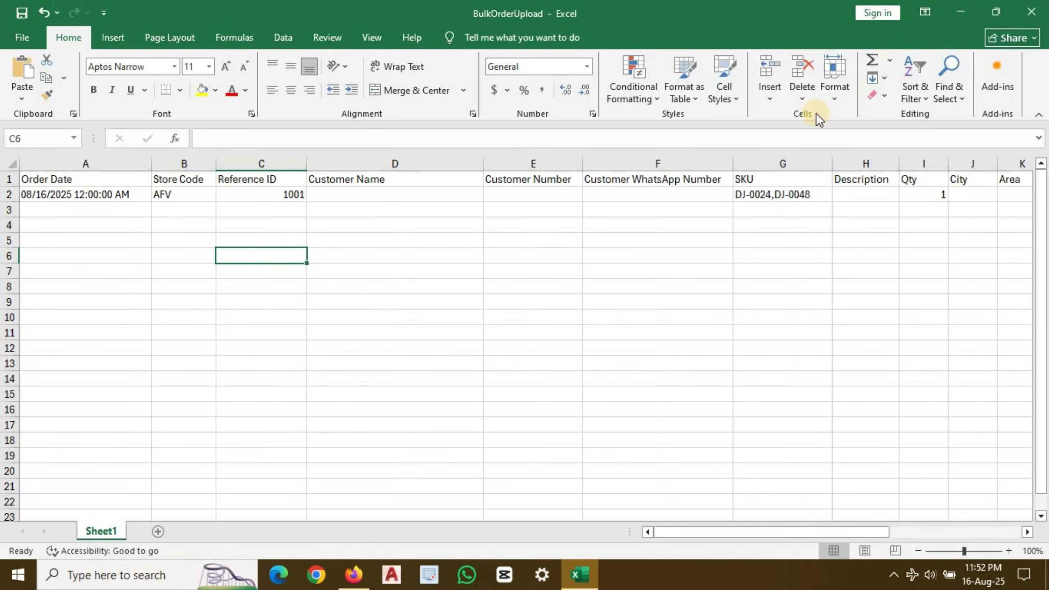
Replace the sample SKUs in cell G2 with DJ-0344.
{"action": "double_click", "coordinate": [801, 194]}
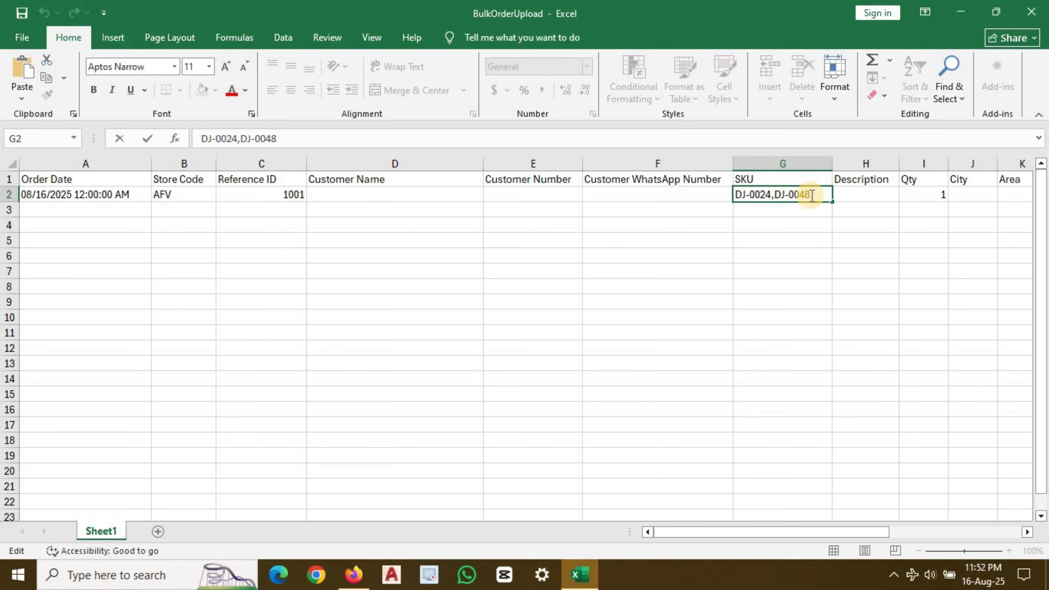
{"action": "key", "text": "BackSpace"}
{"action": "key", "text": "BackSpace"}
{"action": "key", "text": "BackSpace"}
{"action": "key", "text": "BackSpace"}
{"action": "key", "text": "BackSpace"}
{"action": "key", "text": "BackSpace"}
{"action": "key", "text": "BackSpace"}
{"action": "key", "text": "BackSpace"}
{"action": "key", "text": "BackSpace"}
{"action": "key", "text": "BackSpace"}
{"action": "key", "text": "BackSpace"}
{"action": "key", "text": "BackSpace"}
{"action": "key", "text": "BackSpace"}
{"action": "key", "text": "BackSpace"}
{"action": "key", "text": "BackSpace"}
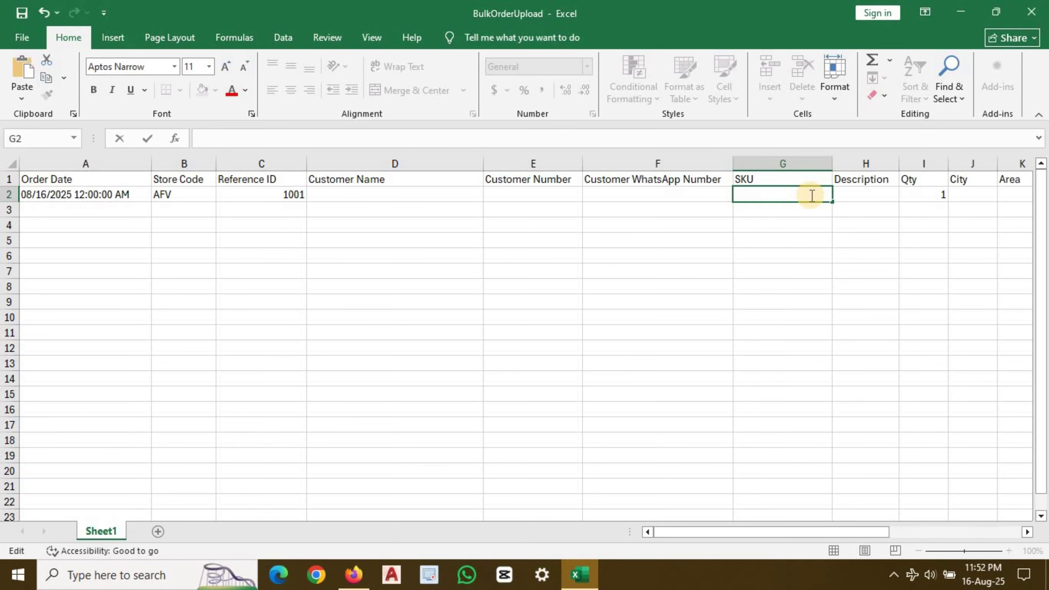
{"action": "type", "text": "DJ-0344"}
{"action": "key", "text": "Return"}
{"action": "key", "text": "Return"}
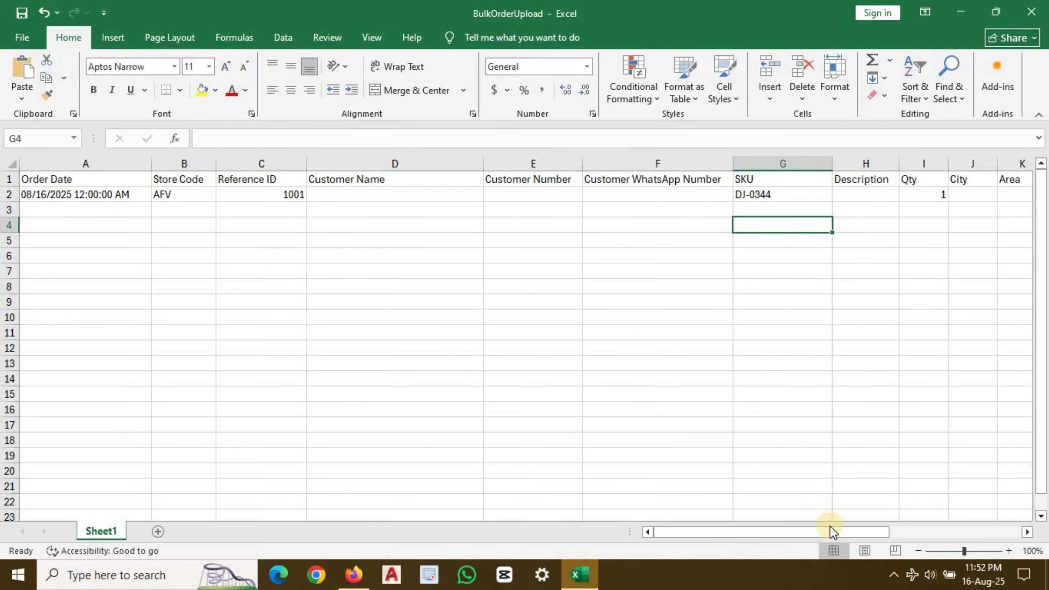
Set the COD Amount in cell N2 to 110.
{"action": "left_click_drag", "start_coordinate": [840, 533], "coordinate": [893, 533]}
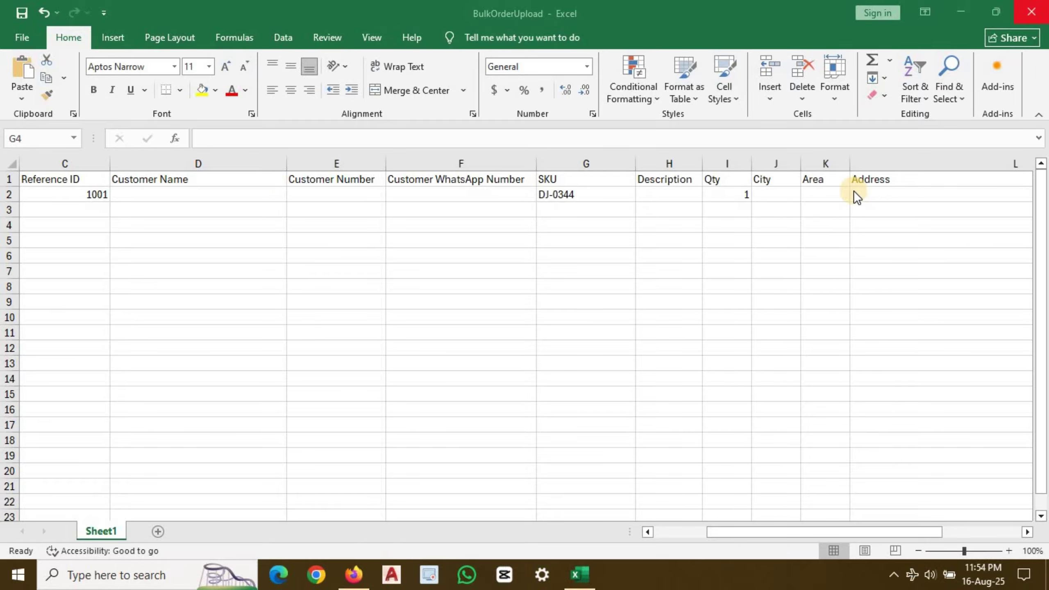
{"action": "scroll", "coordinate": [855, 204], "scroll_direction": "right", "scroll_amount": 3}
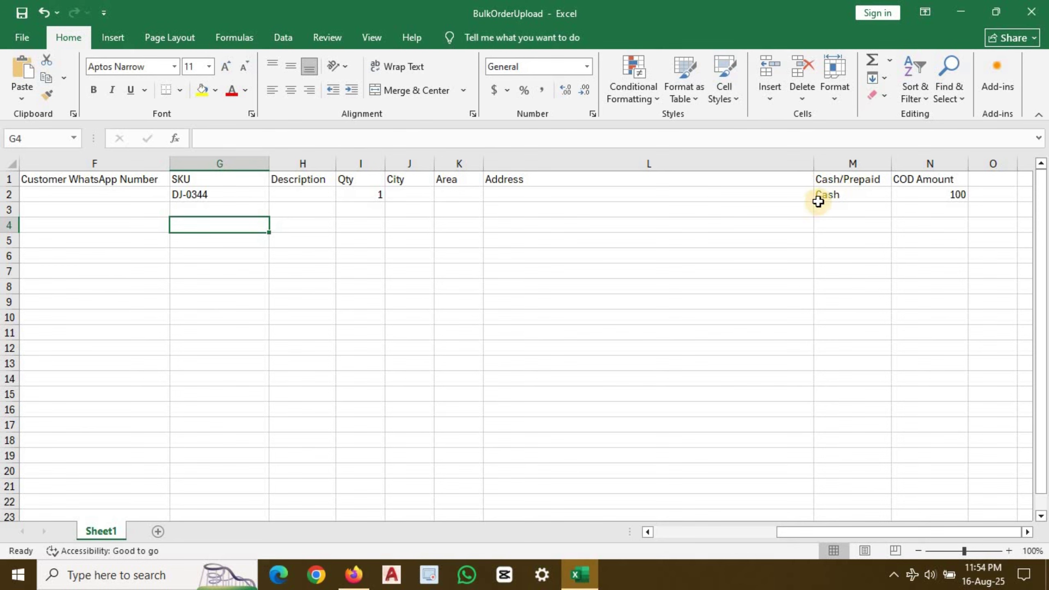
{"action": "double_click", "coordinate": [947, 198]}
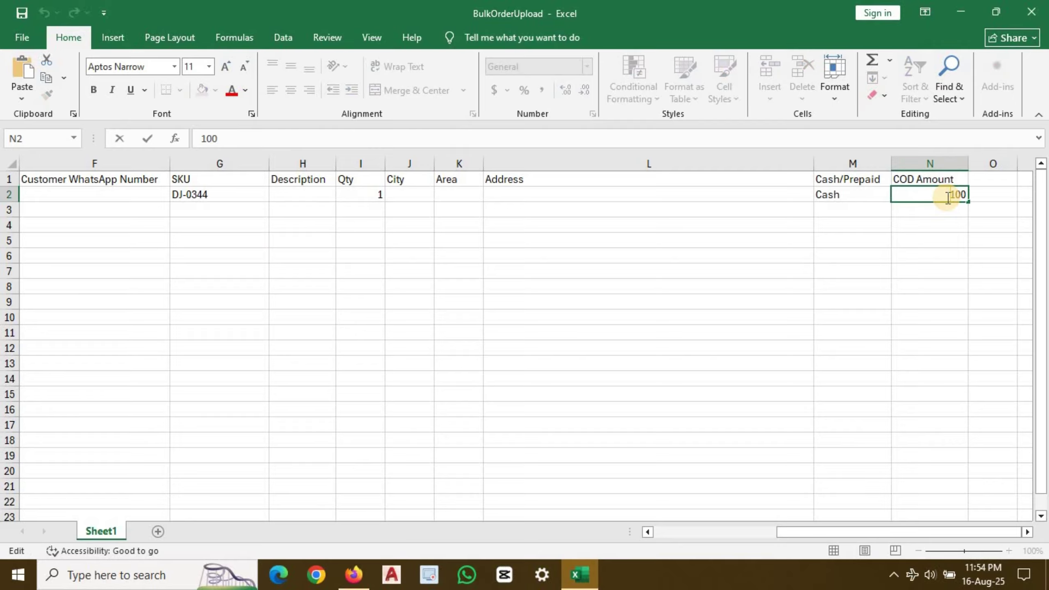
{"action": "key", "text": "BackSpace"}
{"action": "key", "text": "BackSpace"}
{"action": "key", "text": "BackSpace"}
{"action": "type", "text": "110"}
{"action": "key", "text": "Return"}
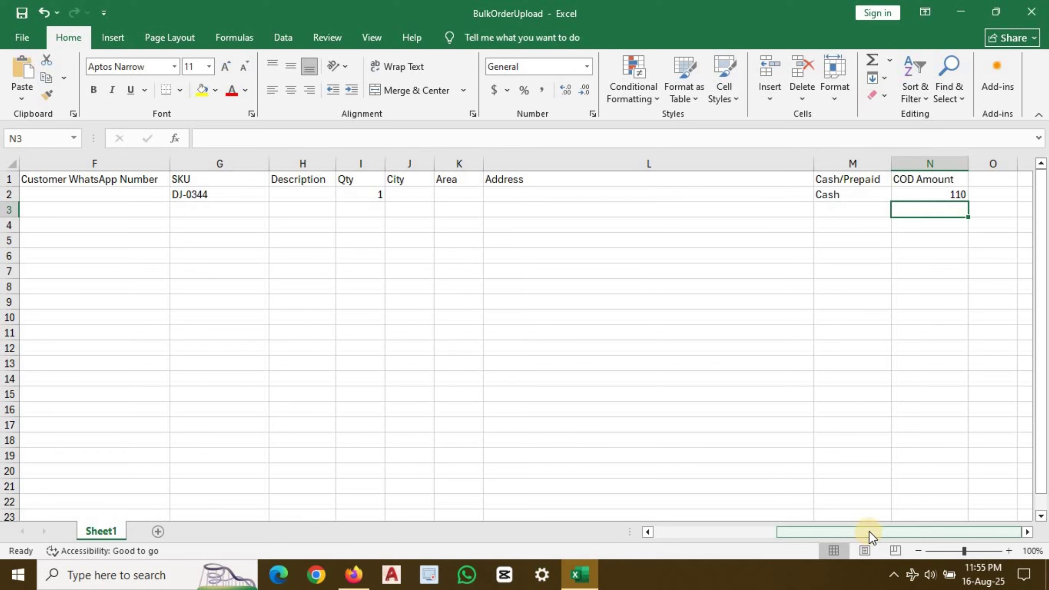
{"action": "left_click_drag", "start_coordinate": [869, 532], "coordinate": [786, 531]}
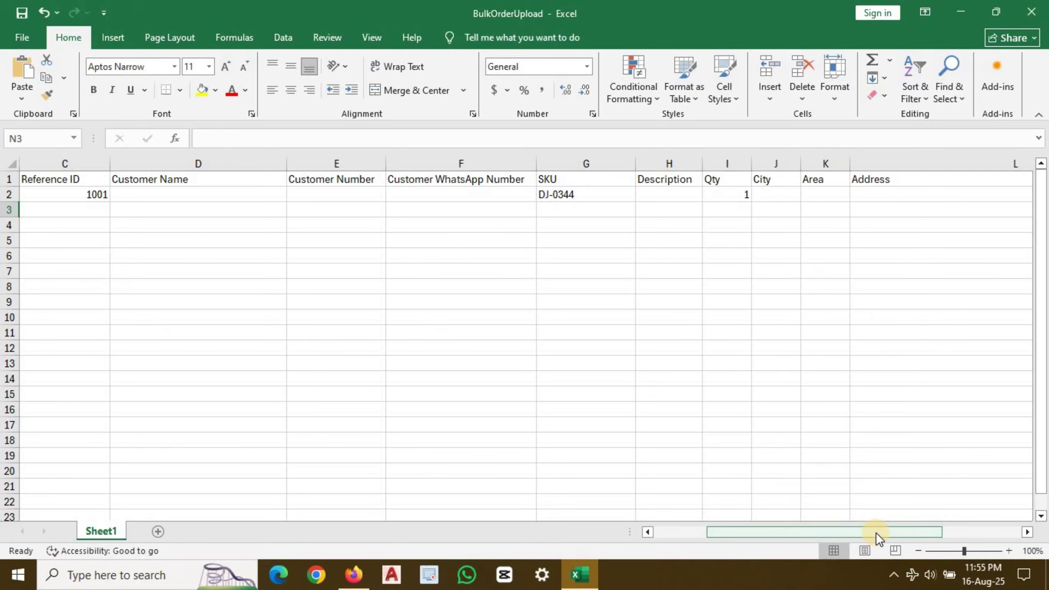
Close the BulkOrderUpload workbook and save its changes.
{"action": "left_click_drag", "start_coordinate": [875, 533], "coordinate": [813, 533]}
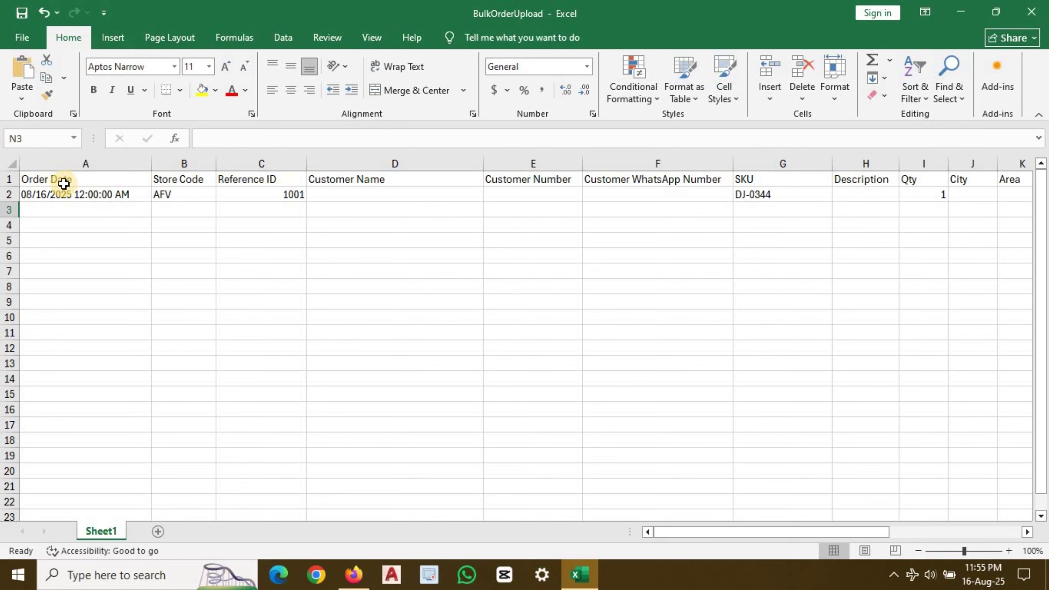
{"action": "left_click", "coordinate": [1037, 21]}
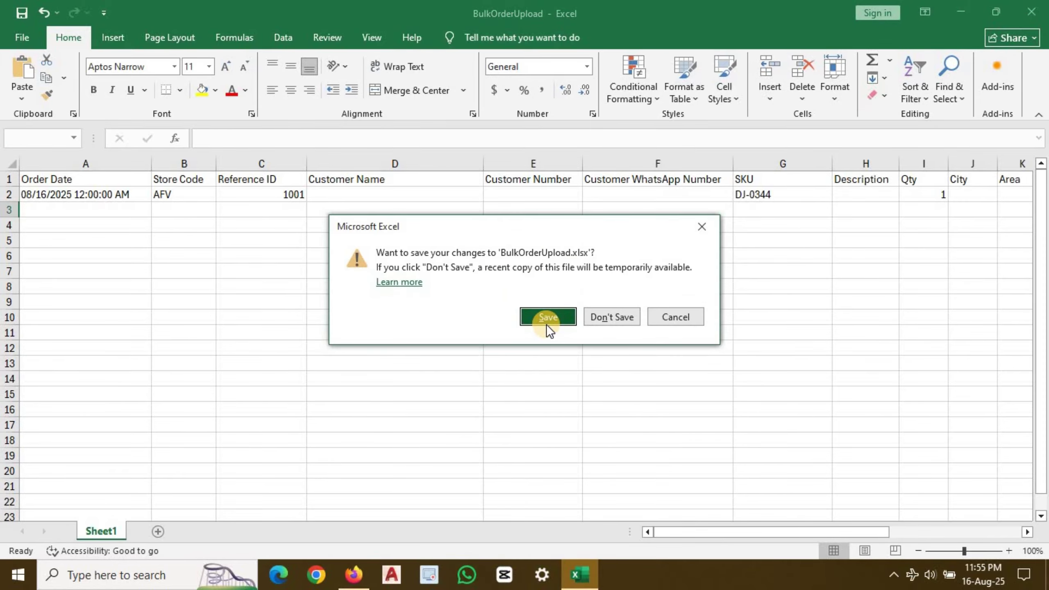
{"action": "left_click", "coordinate": [547, 324]}
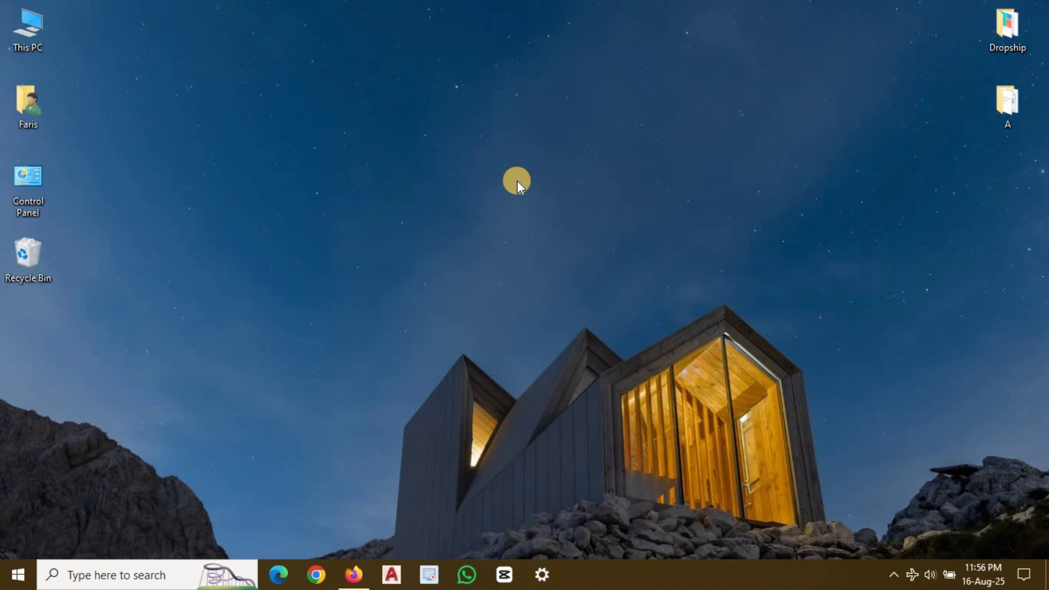
Switch to the Darjaah portal in the browser, choose the BulkOrderUpload file from Downloads for the bulk upload and close the Bulk Upload dialog.
{"action": "key", "text": "alt+Tab"}
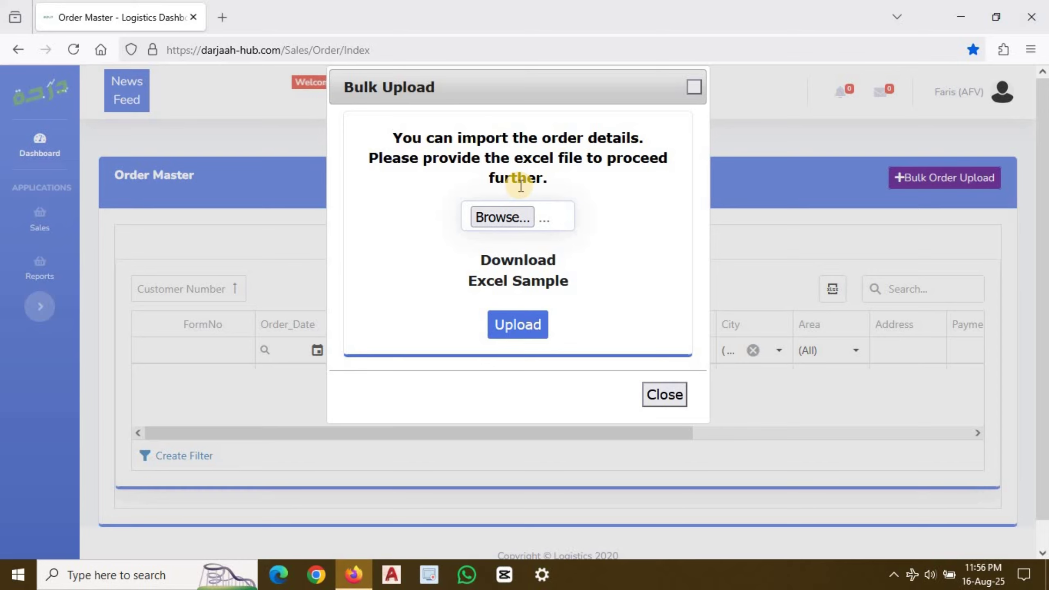
{"action": "left_click", "coordinate": [493, 223]}
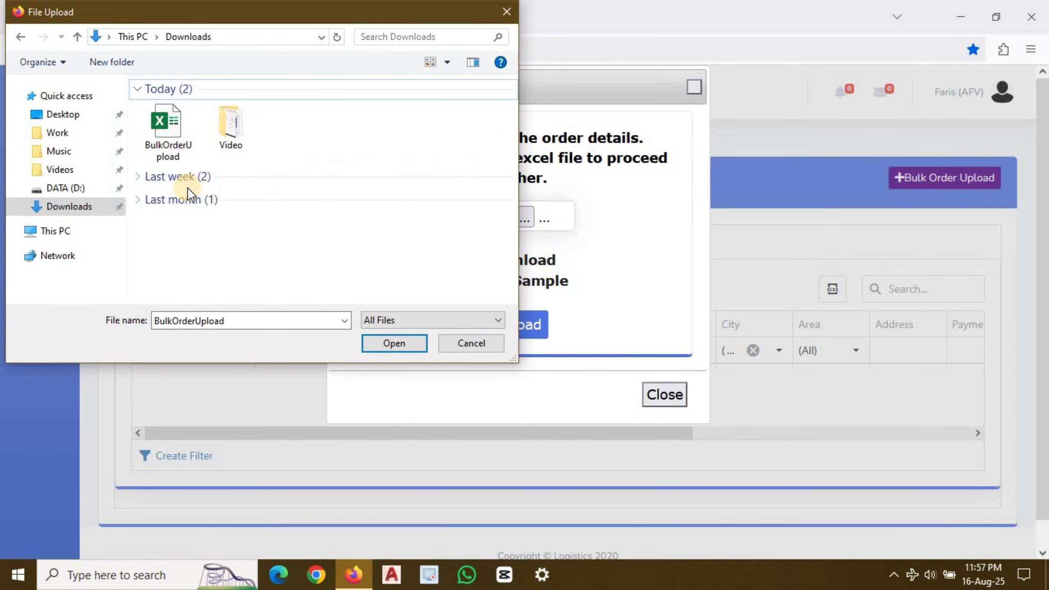
{"action": "left_click", "coordinate": [192, 125]}
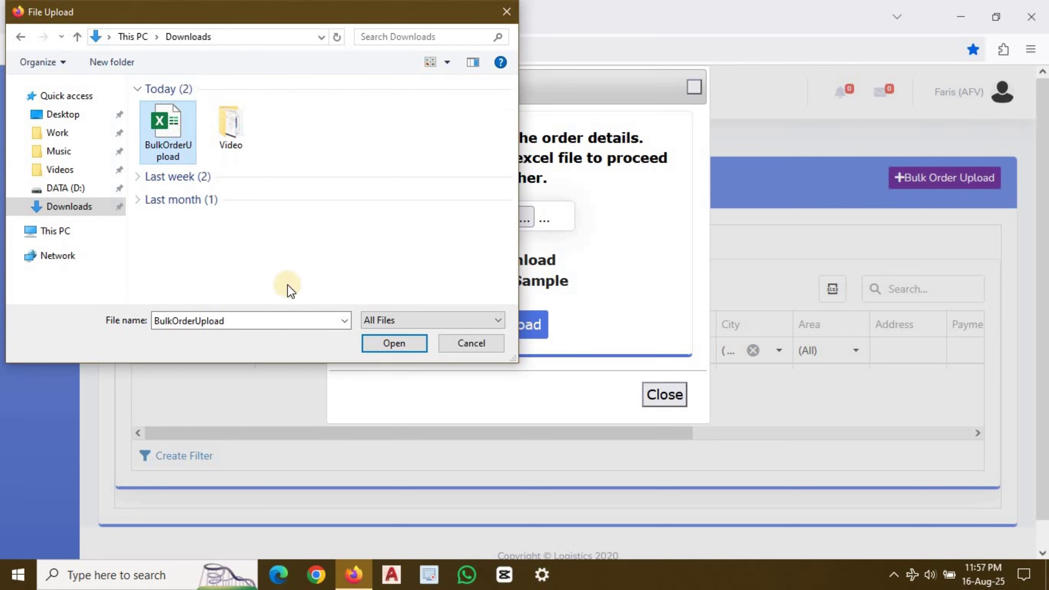
{"action": "left_click", "coordinate": [401, 343]}
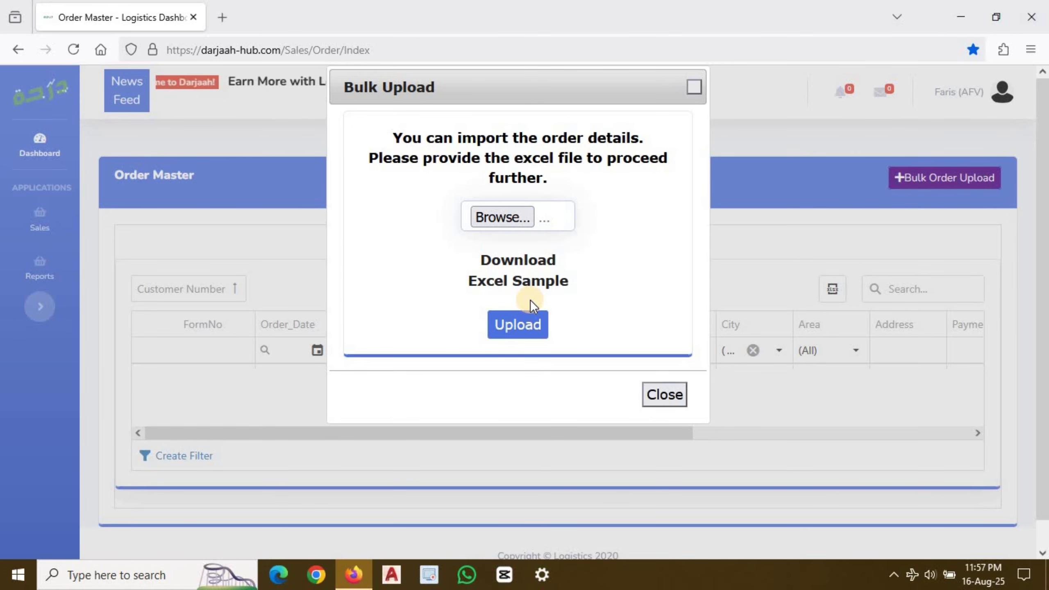
{"action": "left_click", "coordinate": [668, 394]}
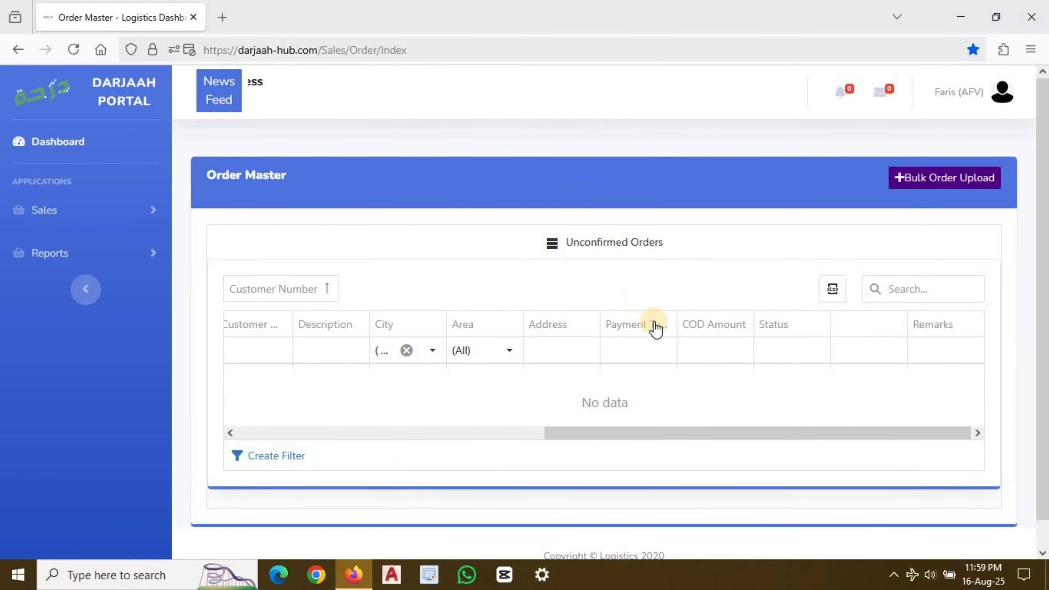
Review the Unconfirmed Orders columns from FormNo through to Remarks in the Order Master.
{"action": "left_click", "coordinate": [684, 433]}
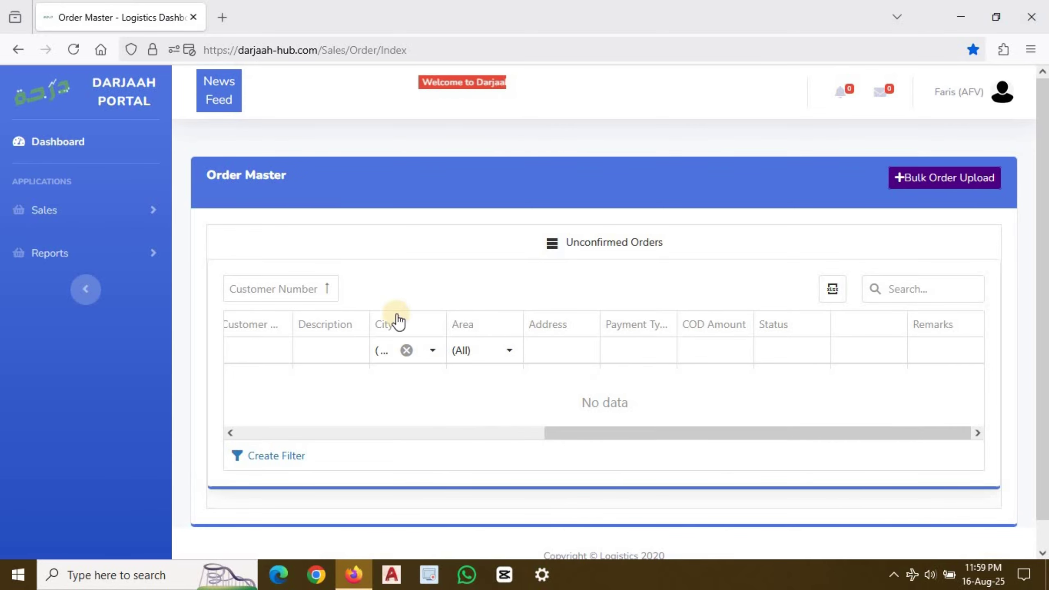
{"action": "left_click_drag", "start_coordinate": [592, 431], "coordinate": [264, 436]}
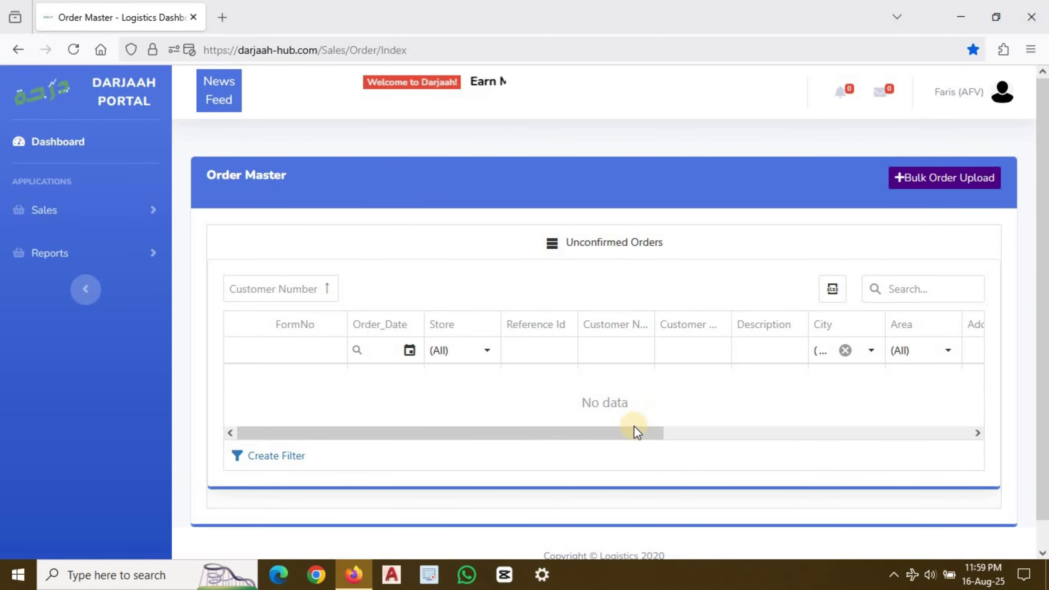
{"action": "left_click_drag", "start_coordinate": [635, 430], "coordinate": [953, 435]}
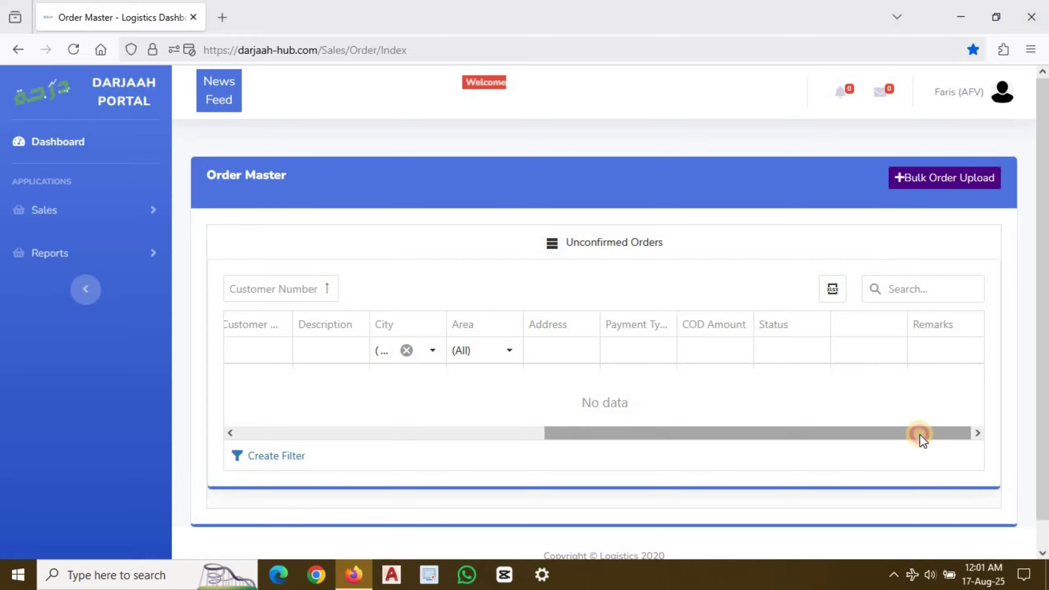
{"action": "left_click_drag", "start_coordinate": [920, 435], "coordinate": [546, 431]}
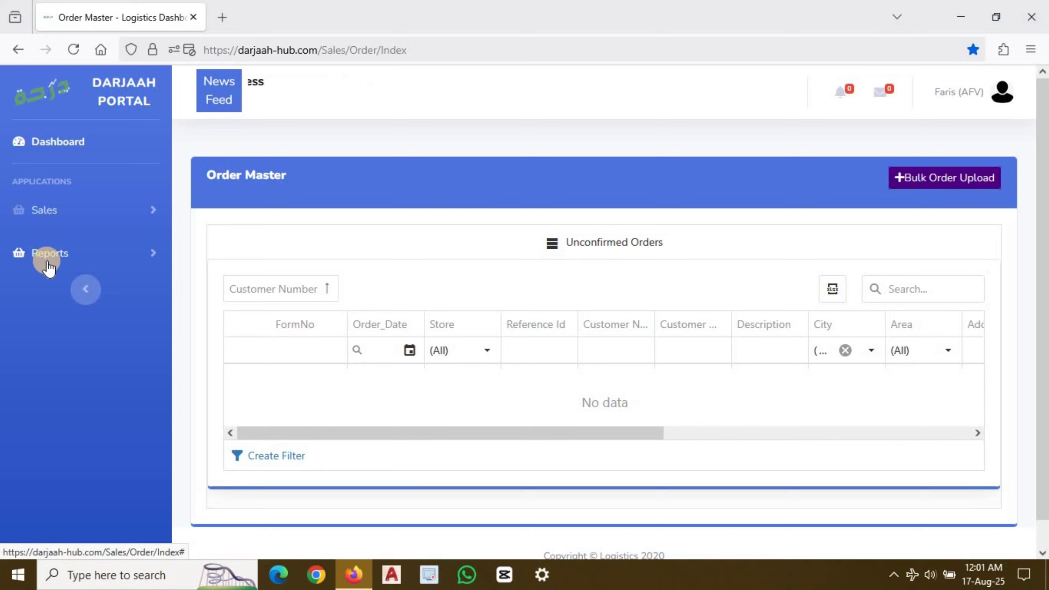
Open the All Order Report and view the Out For Delivery orders through to their tracking number column.
{"action": "left_click", "coordinate": [60, 256]}
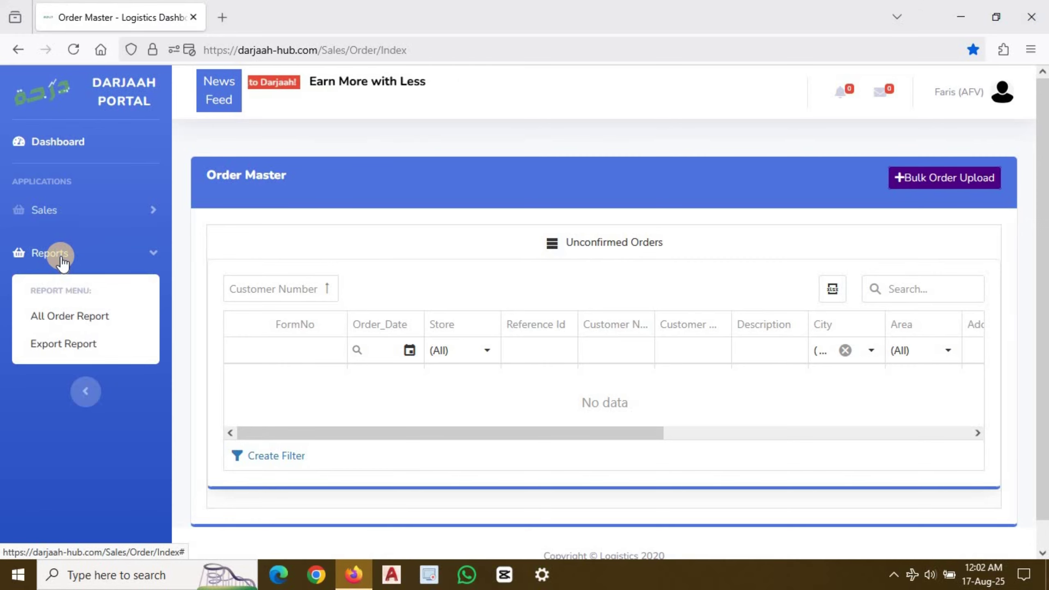
{"action": "left_click", "coordinate": [78, 318]}
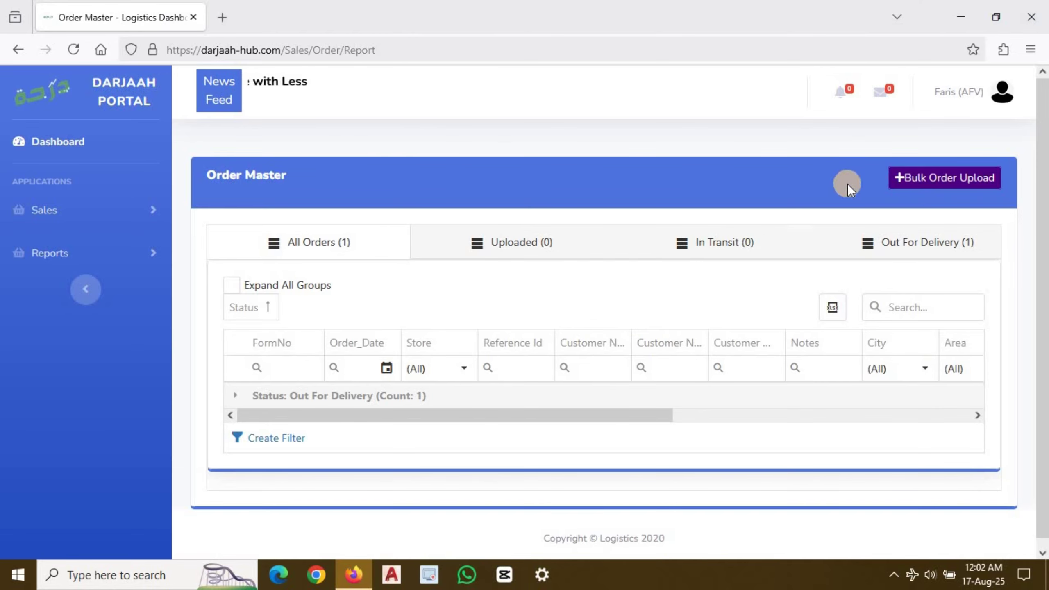
{"action": "left_click", "coordinate": [926, 182]}
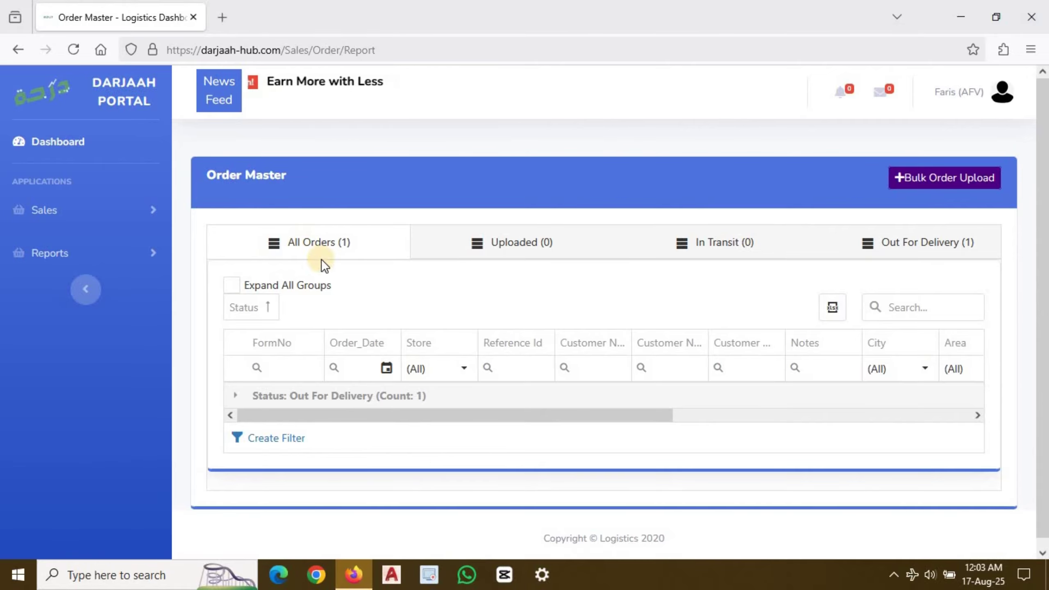
{"action": "left_click", "coordinate": [948, 245]}
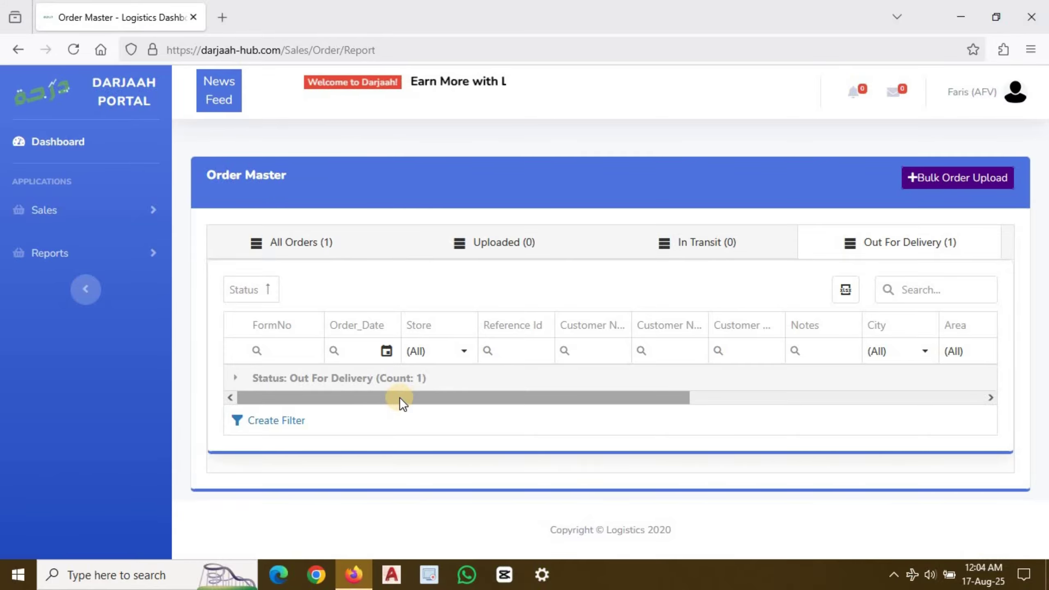
{"action": "left_click_drag", "start_coordinate": [400, 393], "coordinate": [851, 398]}
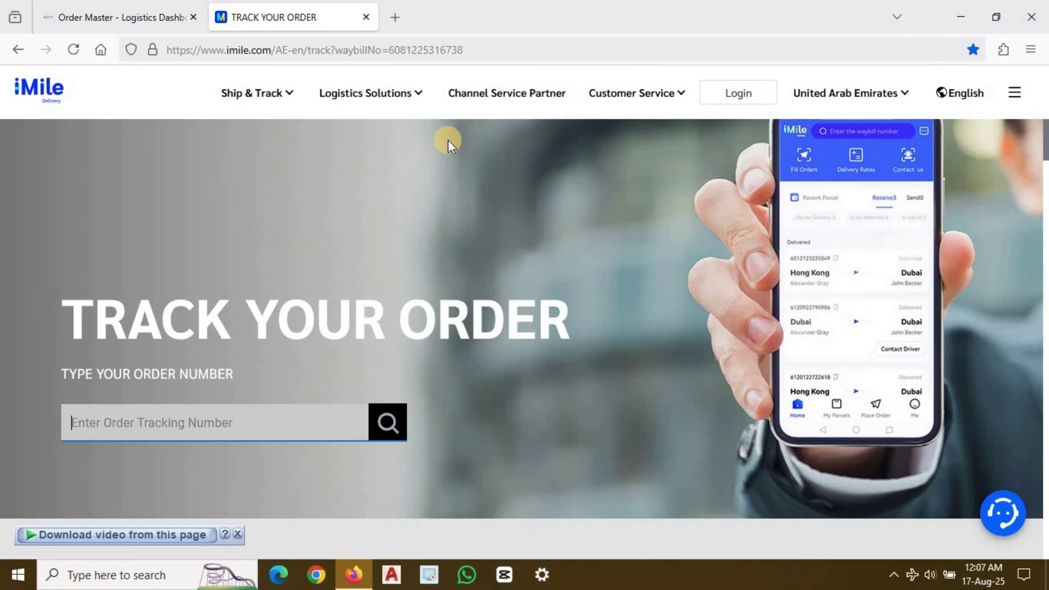
Review the iMile order tracking page, from the tracking number search to the shipment history, and close it.
{"action": "left_click", "coordinate": [120, 16]}
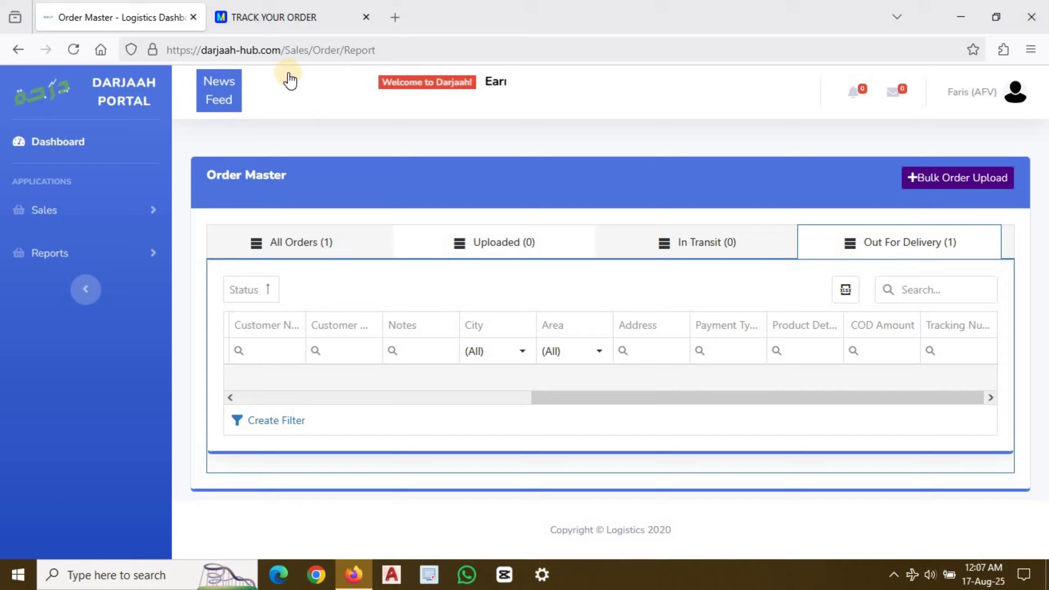
{"action": "left_click", "coordinate": [293, 15]}
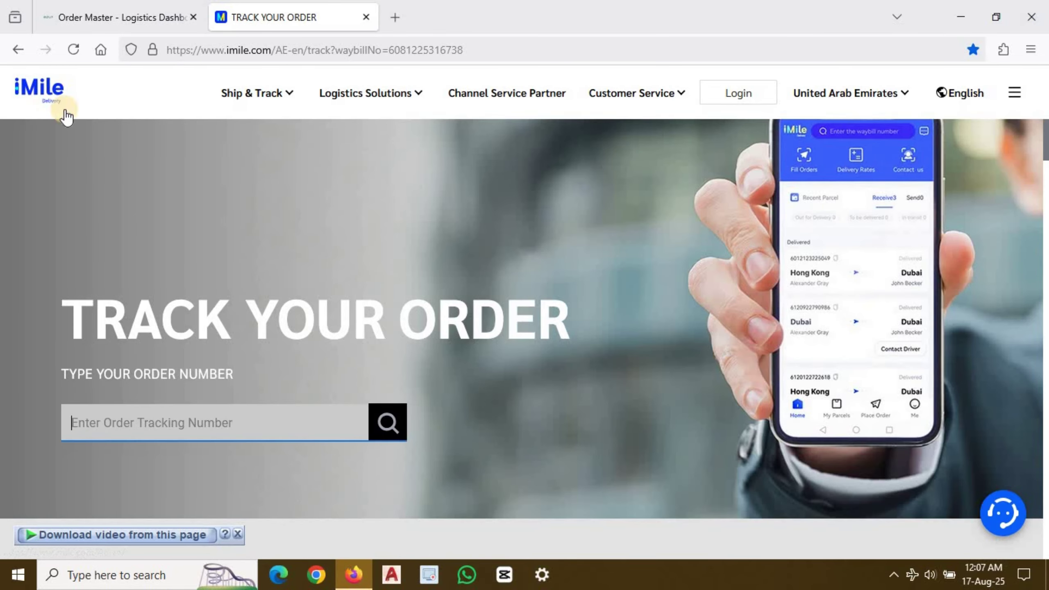
{"action": "left_click", "coordinate": [207, 430]}
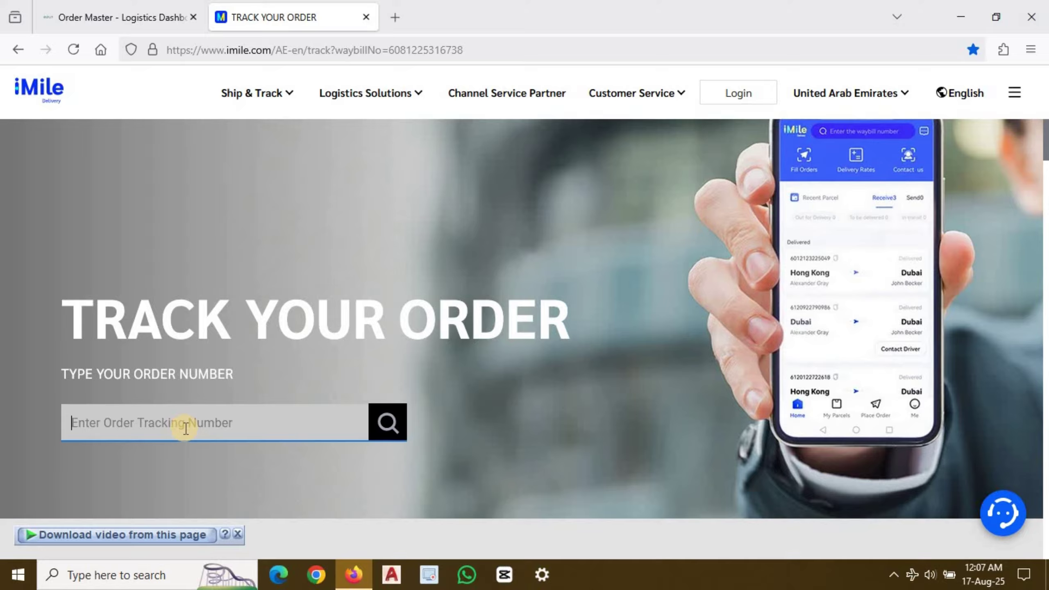
{"action": "left_click", "coordinate": [387, 421]}
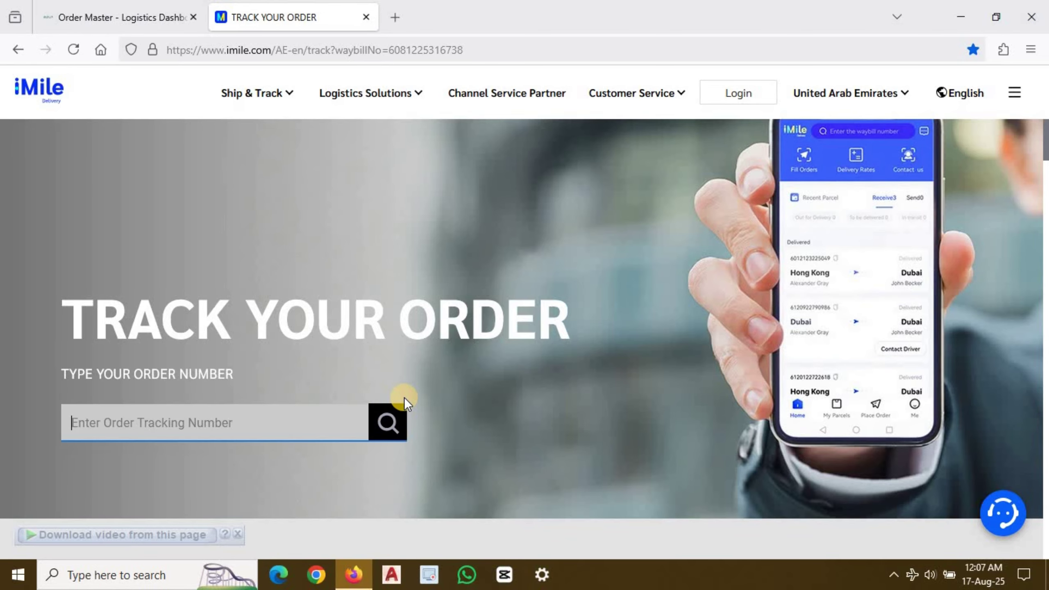
{"action": "scroll", "coordinate": [405, 397], "scroll_direction": "down", "scroll_amount": 10}
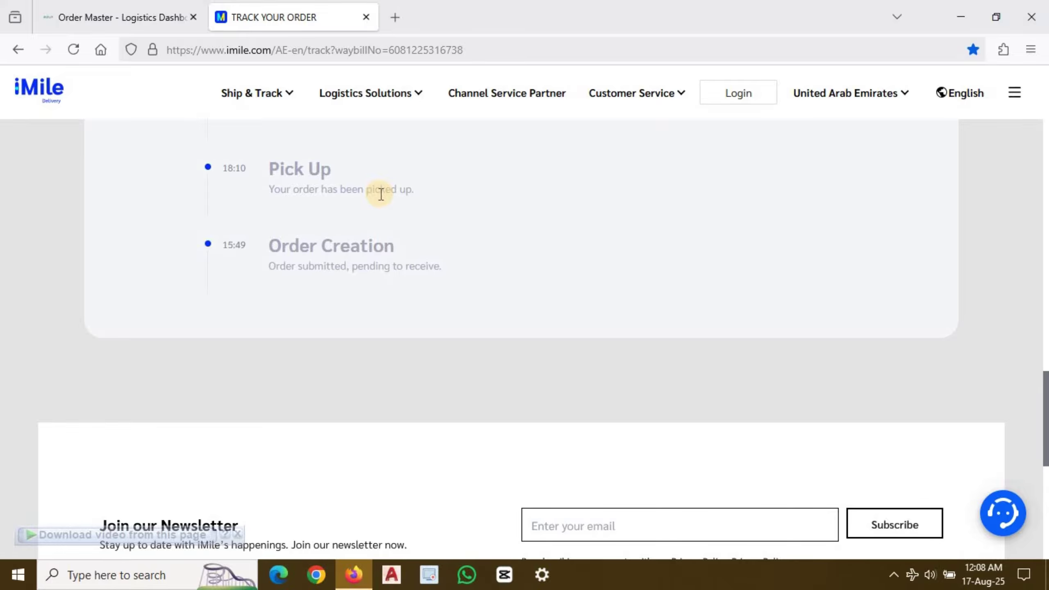
{"action": "left_click", "coordinate": [366, 18]}
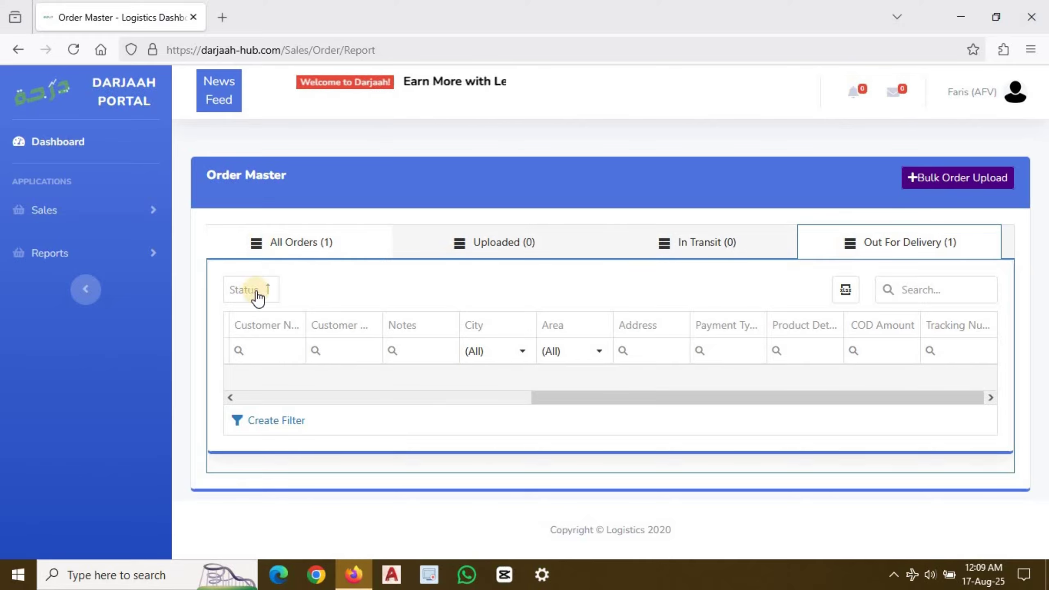
Open the Export Report and examine the file names and pass and fail results of the imported order files.
{"action": "left_click", "coordinate": [69, 250]}
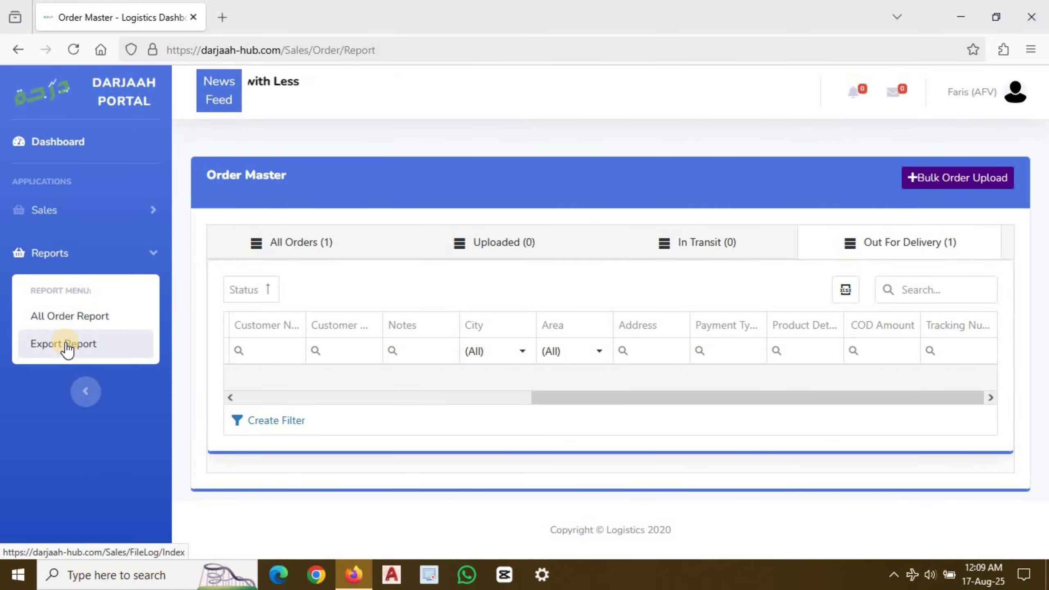
{"action": "left_click", "coordinate": [66, 346]}
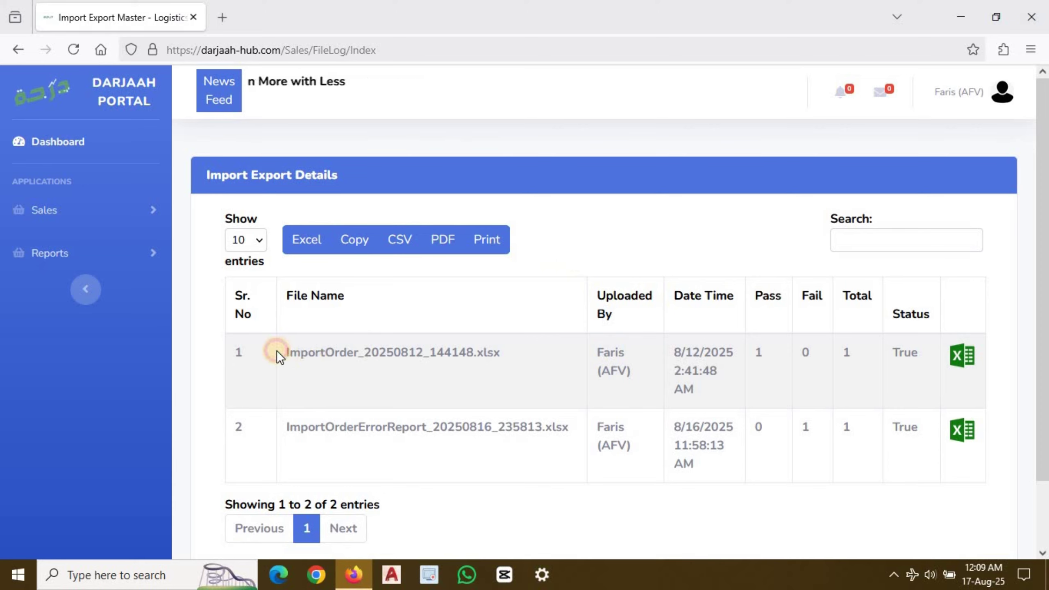
{"action": "left_click_drag", "start_coordinate": [274, 353], "coordinate": [506, 360]}
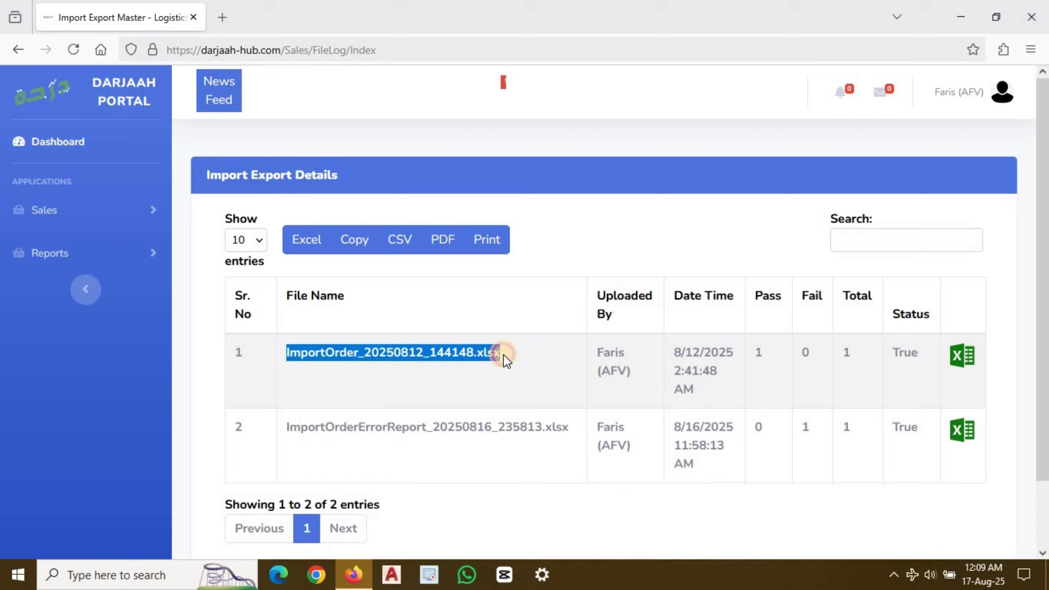
{"action": "left_click", "coordinate": [522, 391]}
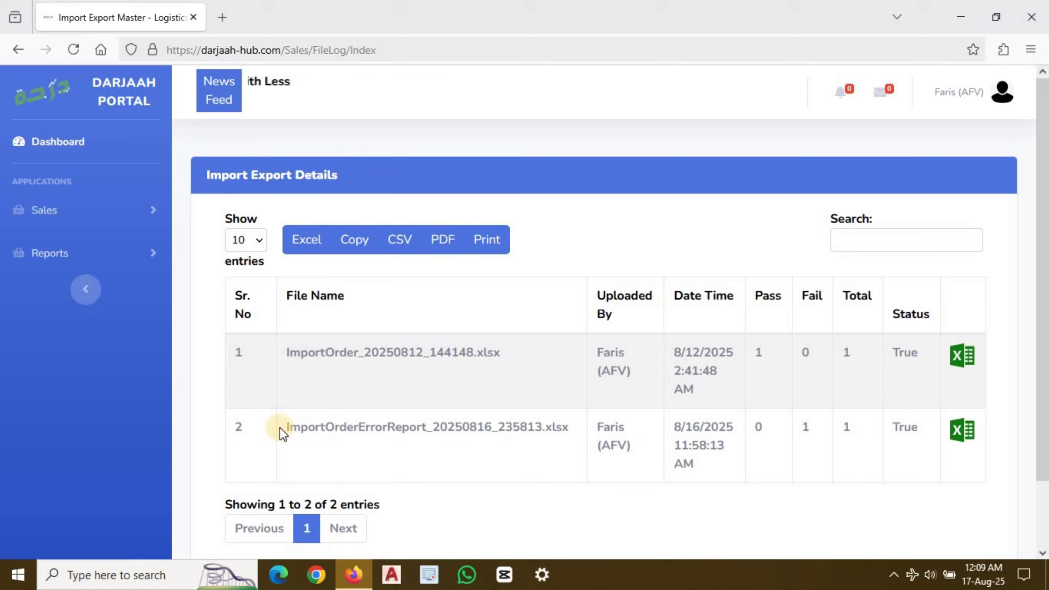
{"action": "left_click_drag", "start_coordinate": [276, 428], "coordinate": [560, 428]}
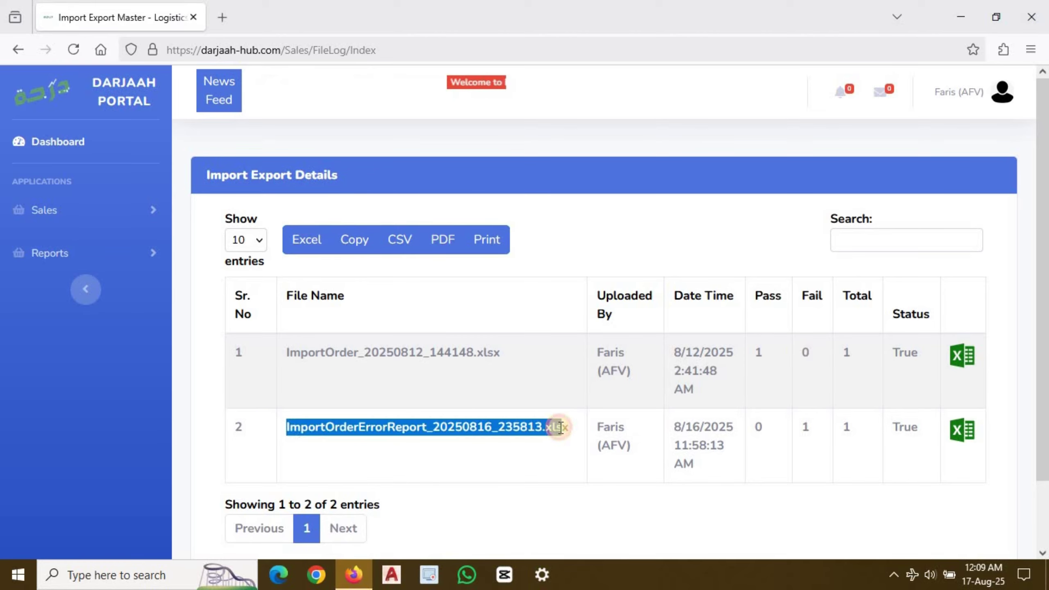
{"action": "left_click", "coordinate": [561, 456]}
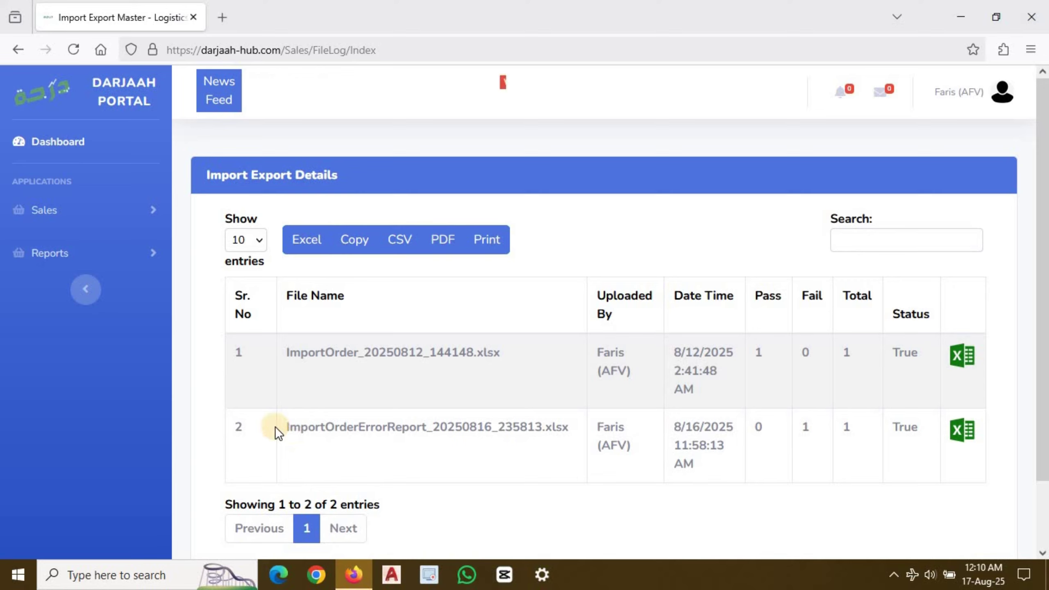
{"action": "left_click_drag", "start_coordinate": [226, 430], "coordinate": [569, 447]}
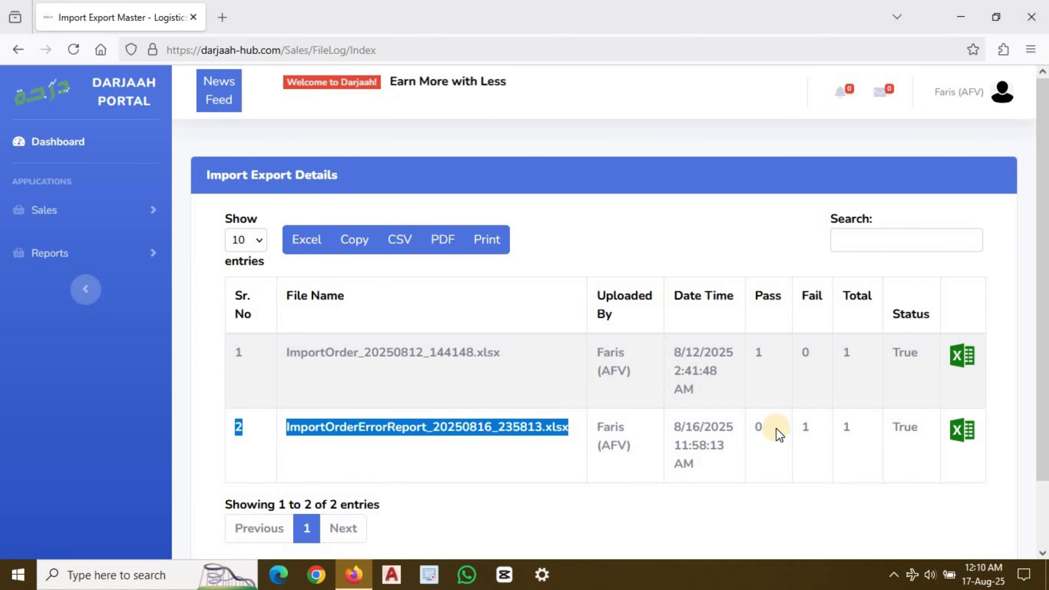
{"action": "left_click", "coordinate": [755, 431]}
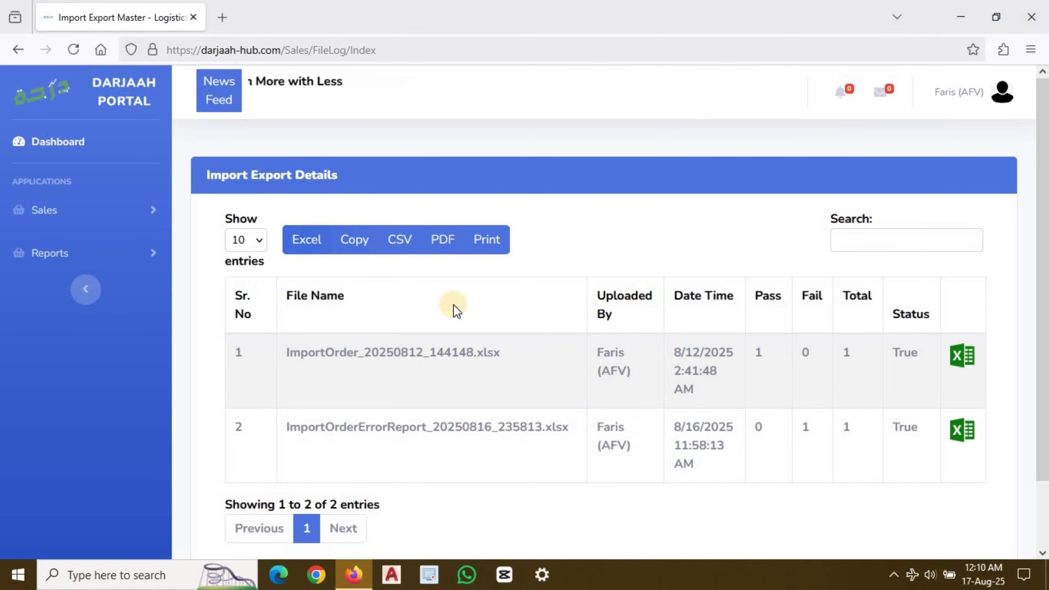
Check the export formats and the entries-per-page options of the Import Export Details list.
{"action": "left_click", "coordinate": [301, 244]}
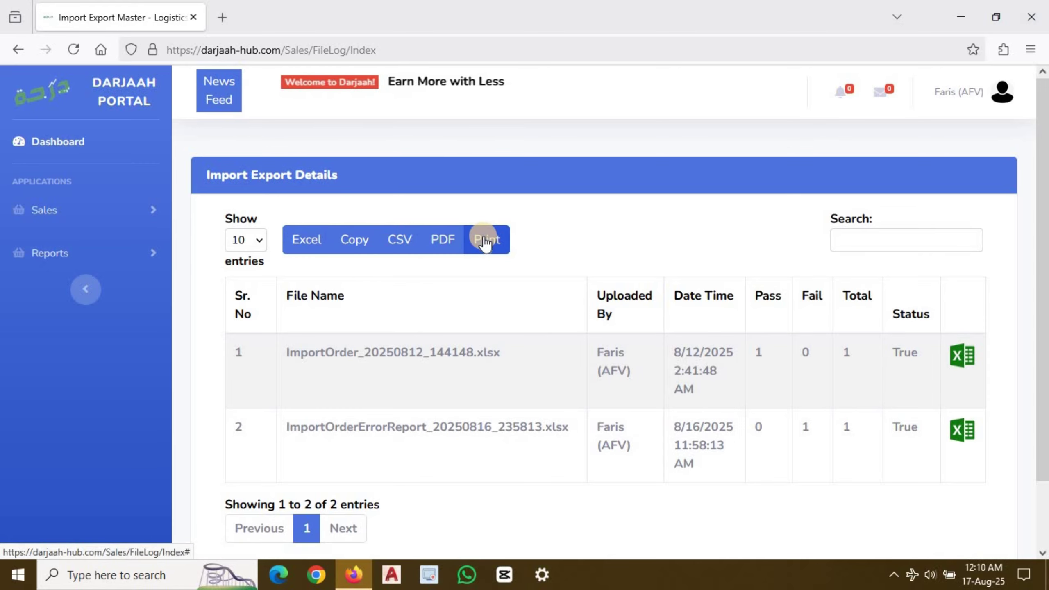
{"action": "left_click", "coordinate": [250, 239]}
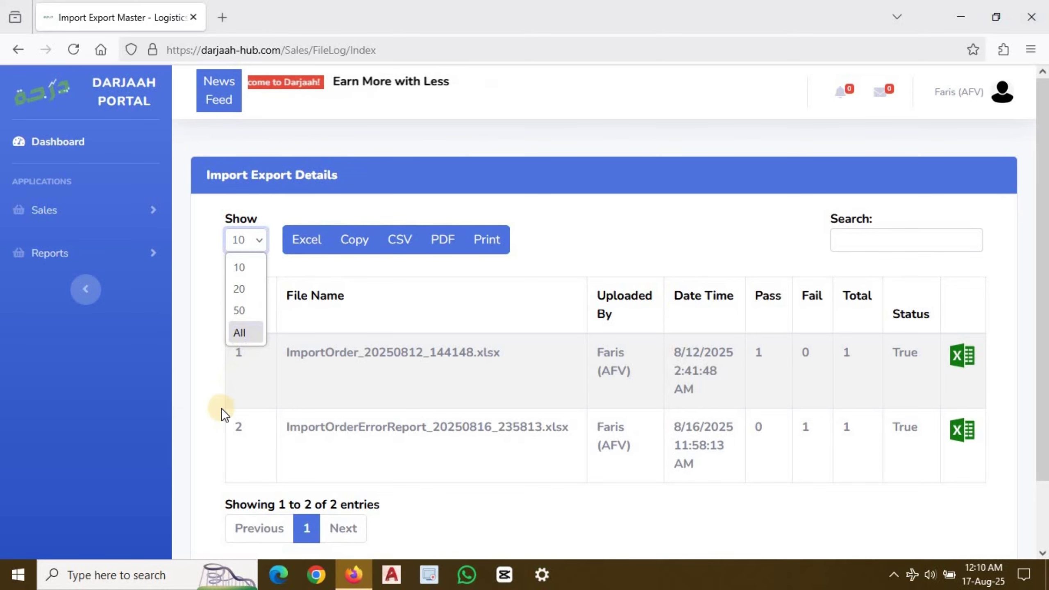
{"action": "left_click", "coordinate": [214, 435]}
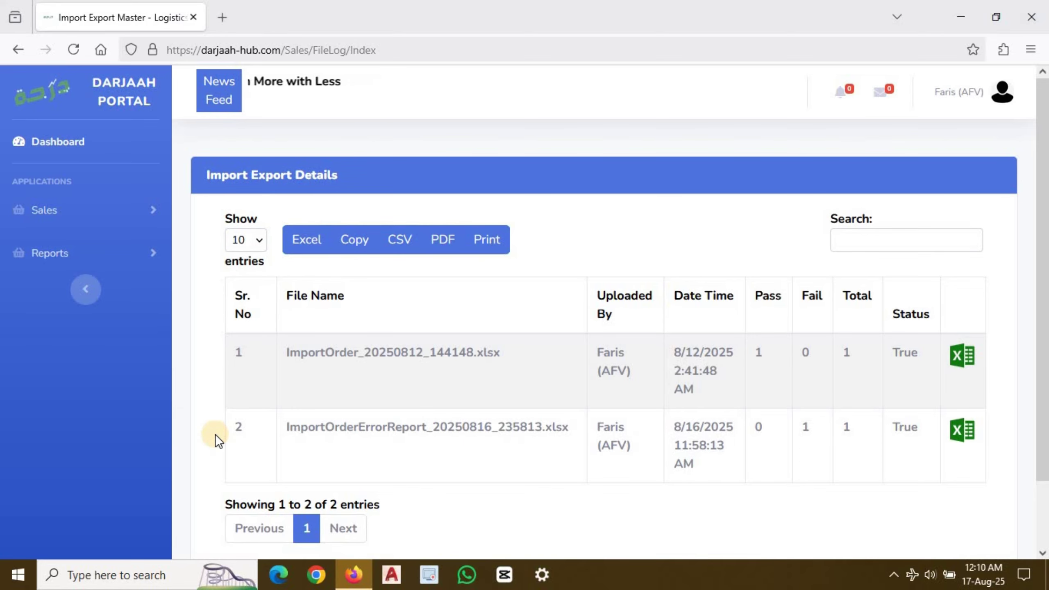